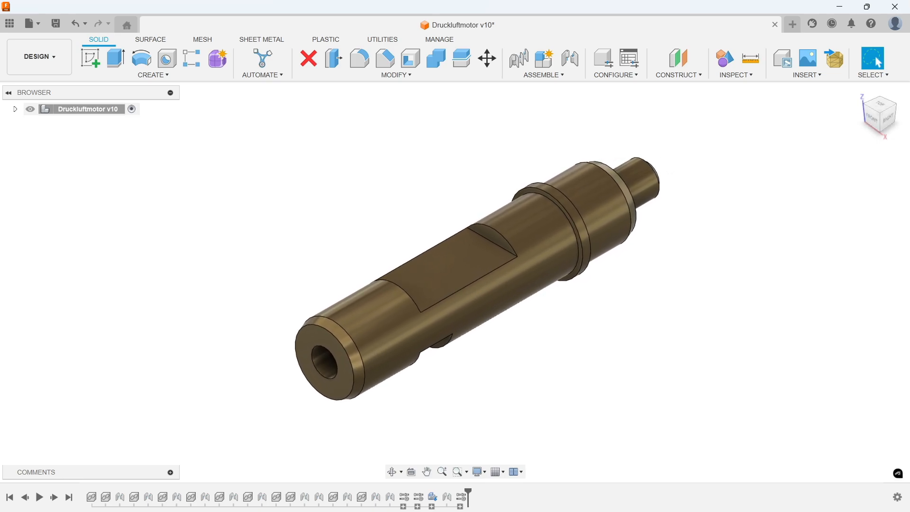
double_click(412, 281)
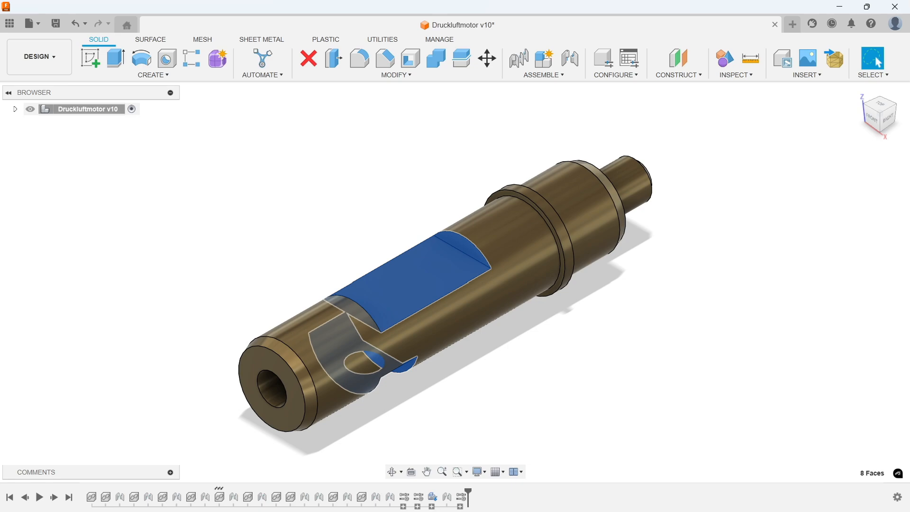
key("Escape")
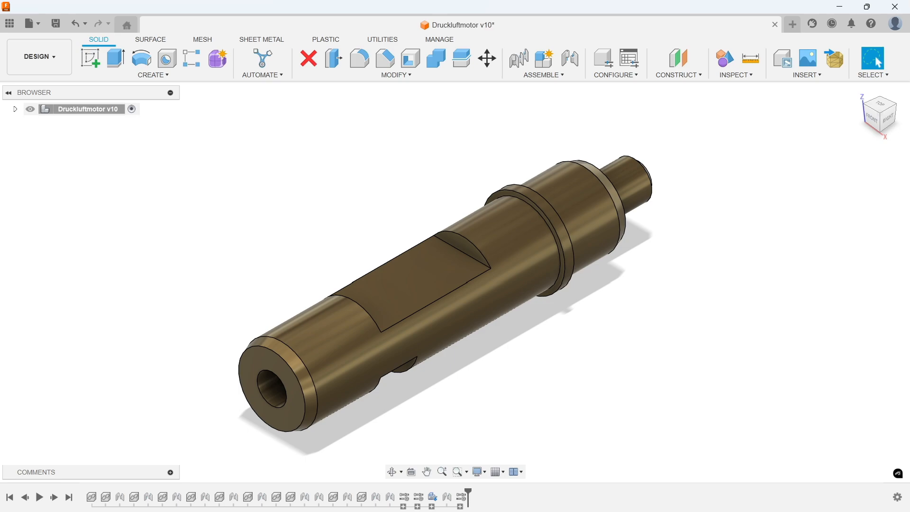
- Create a new design and start a sketch on the vertical YZ plane
left_click(792, 24)
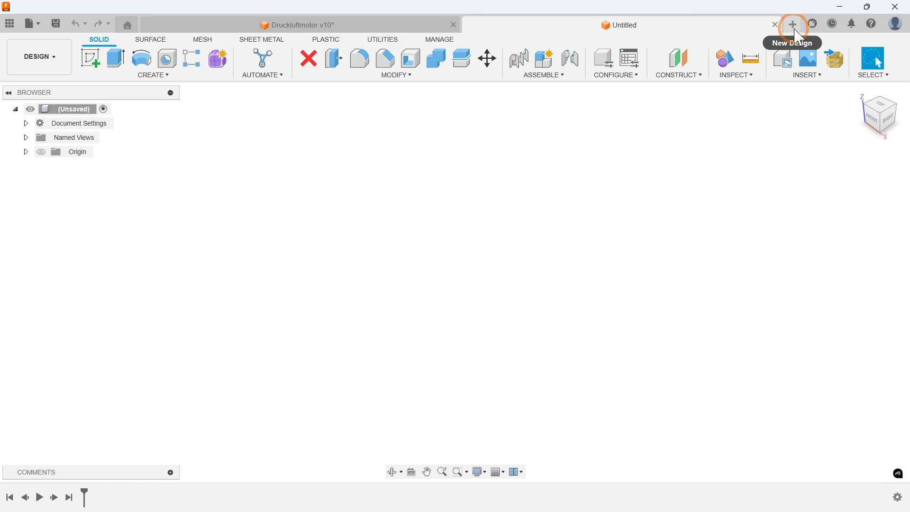
left_click(90, 58)
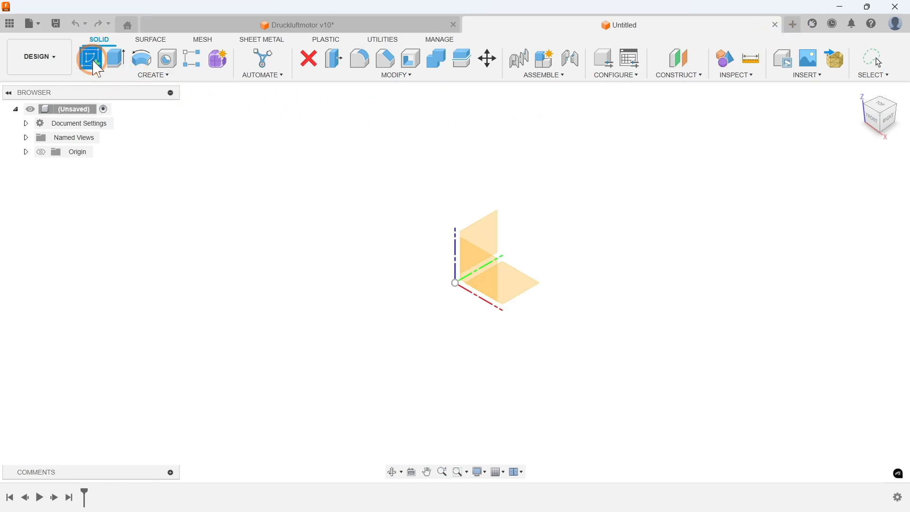
left_click(494, 229)
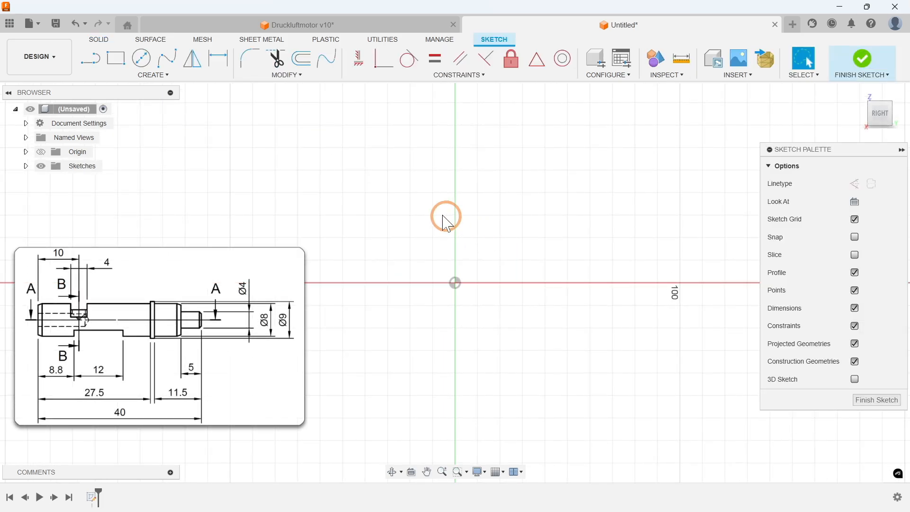
- Draw a 40 mm horizontal centerline from the origin and place its length dimension below the line
left_click(91, 58)
left_click(871, 187)
left_click(455, 282)
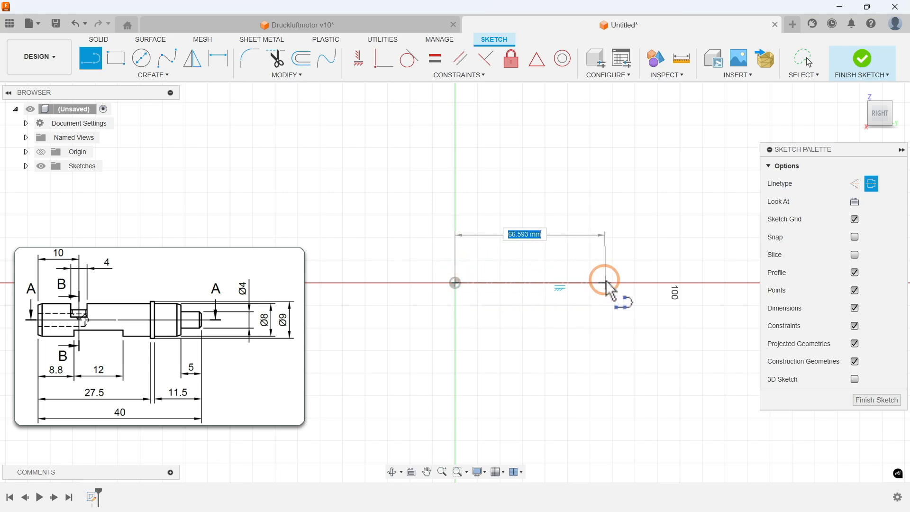
key("Return")
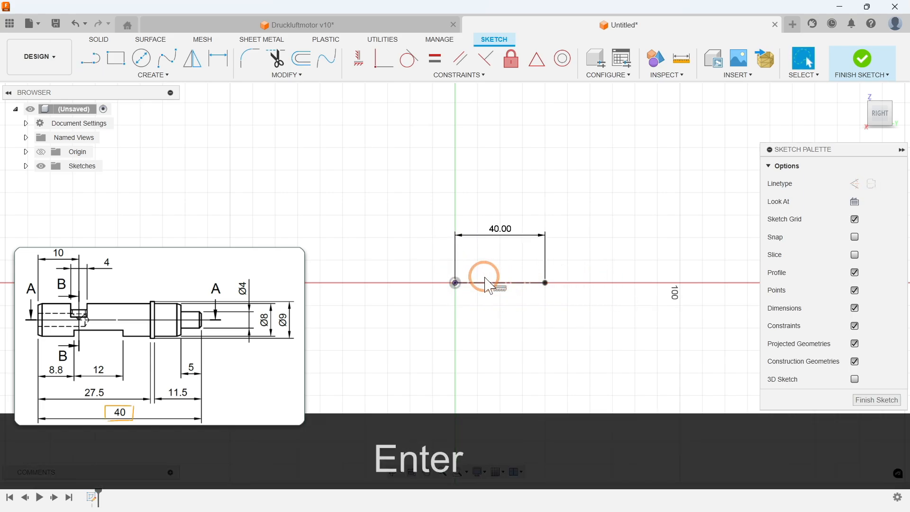
scroll(492, 275, "up", 5)
left_click_drag(512, 180, 509, 344)
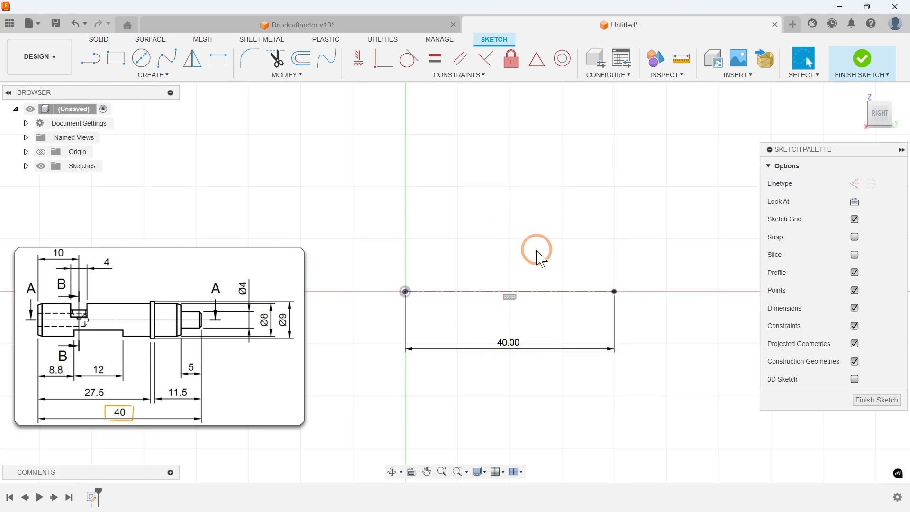
- Sketch a closed stepped half-profile above the centerline, about 6.4 mm high, with a small raised collar and a lower end section about 3.8 mm high
scroll(535, 250, "up", 3)
left_click(94, 64)
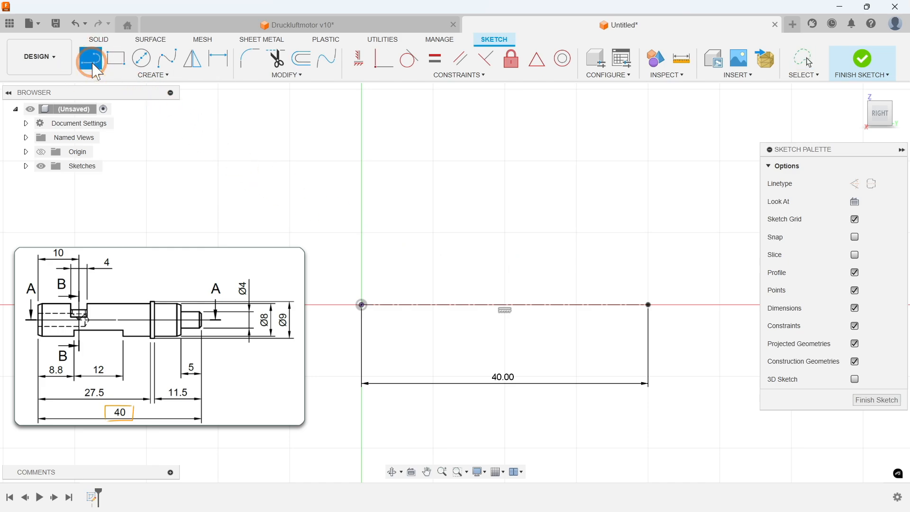
left_click(362, 304)
left_click(362, 259)
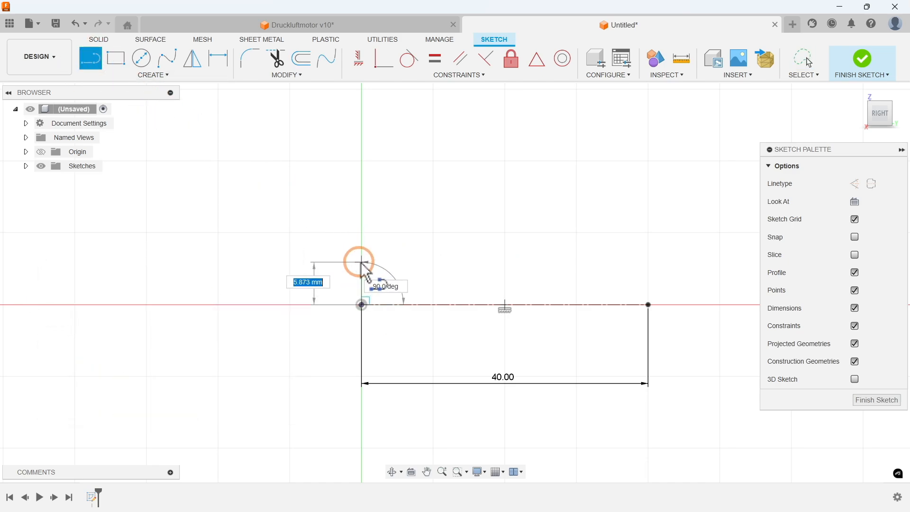
left_click(549, 258)
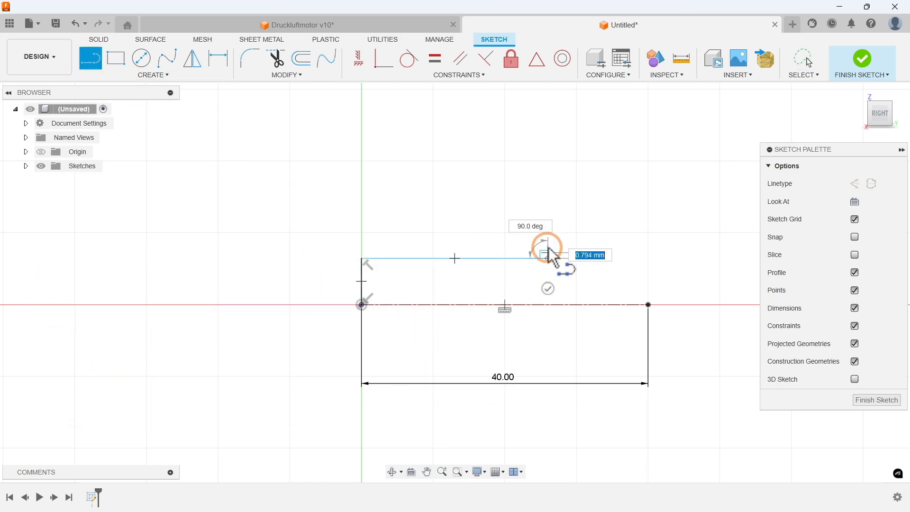
left_click(565, 243)
left_click(565, 259)
left_click(612, 259)
left_click(612, 276)
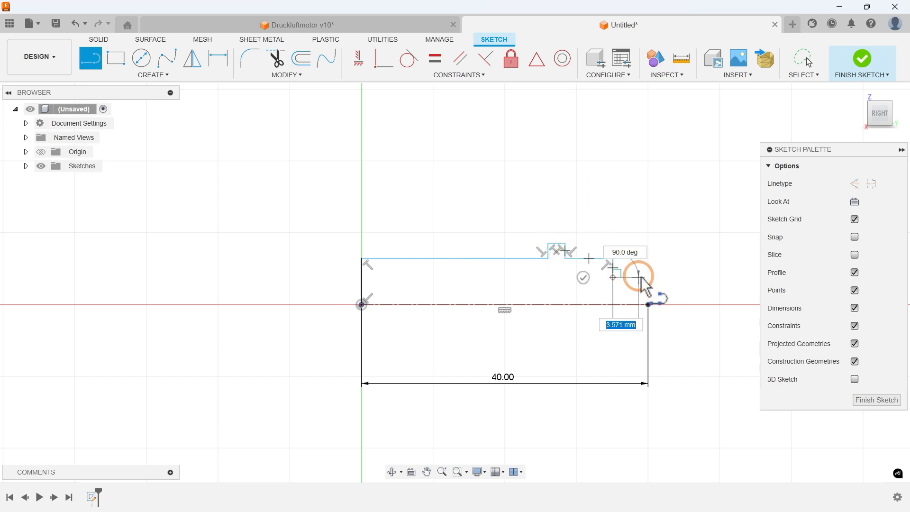
left_click(647, 277)
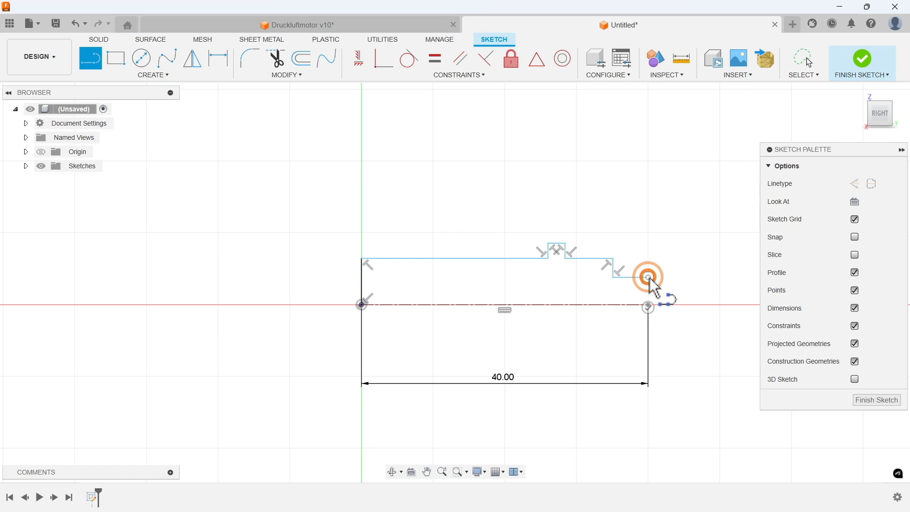
scroll(648, 305, "up", 4)
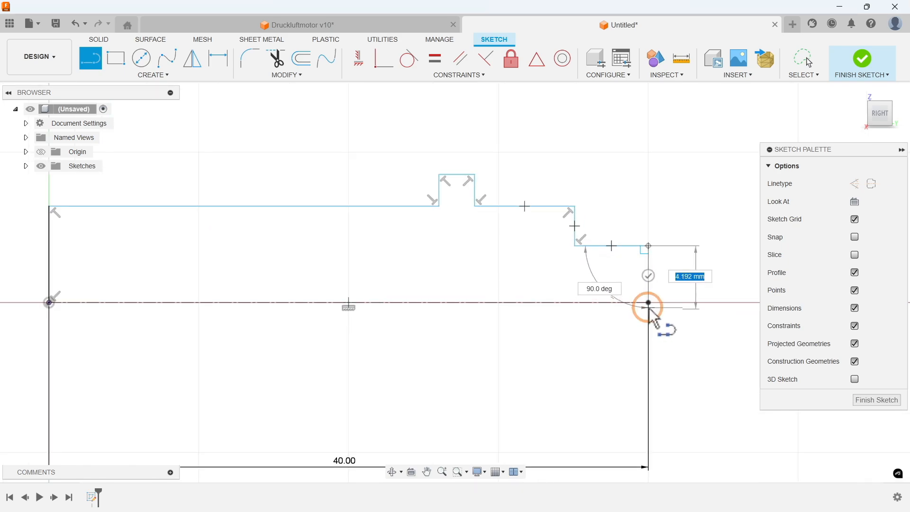
left_click(648, 301)
scroll(681, 291, "down", 2)
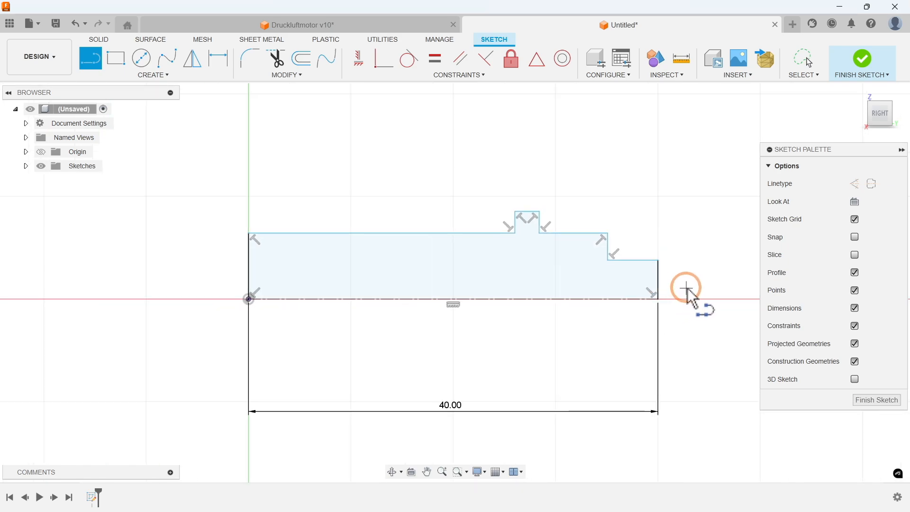
- Apply a Collinear constraint to the two upper profile lines on either side of the collar
left_click(463, 74)
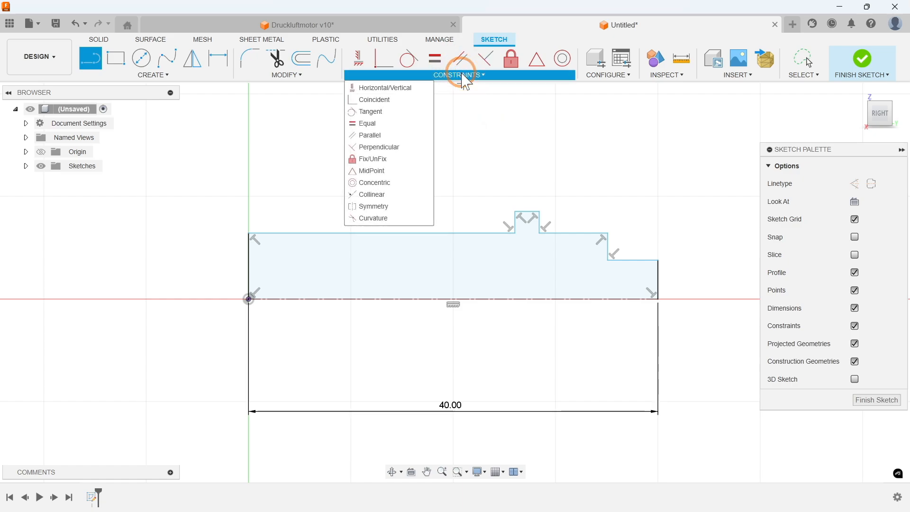
left_click(372, 194)
left_click(455, 233)
left_click(568, 232)
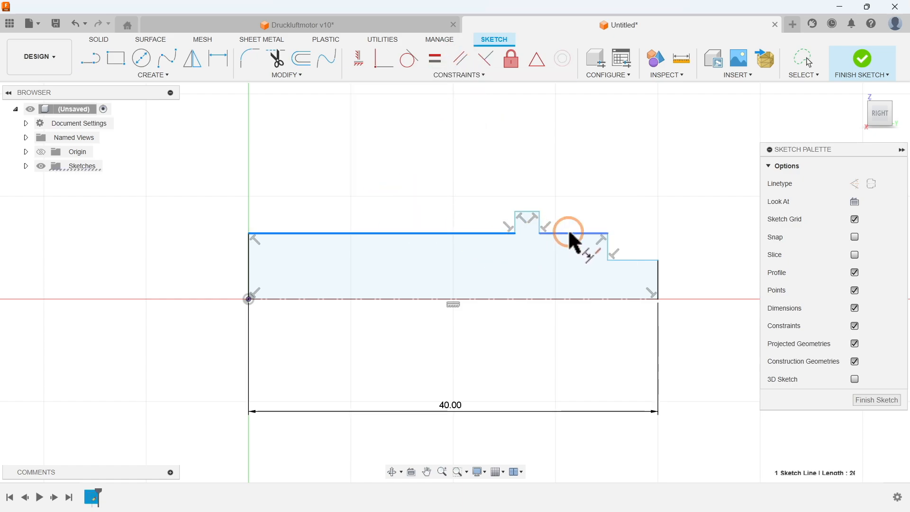
- Dimension the main shaft section from its upper line to the centerline as an 8 mm diameter
key("d")
left_click(361, 272)
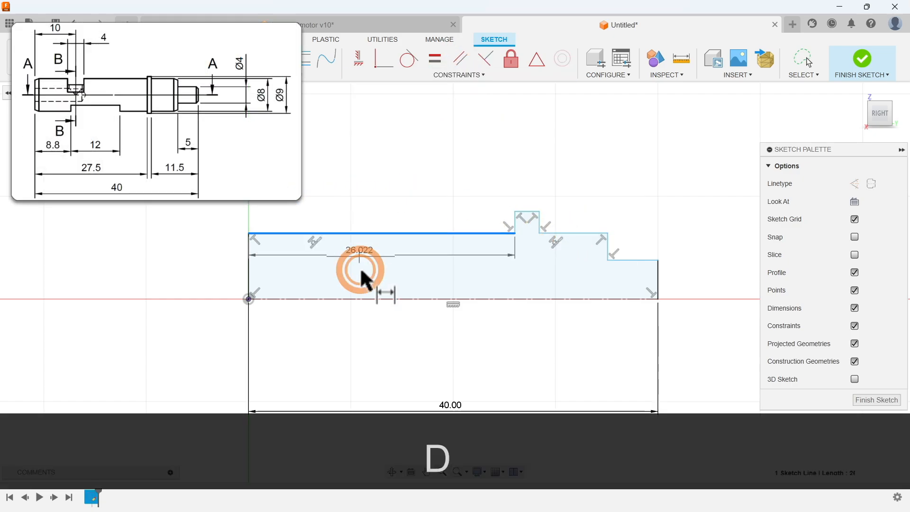
left_click(351, 299)
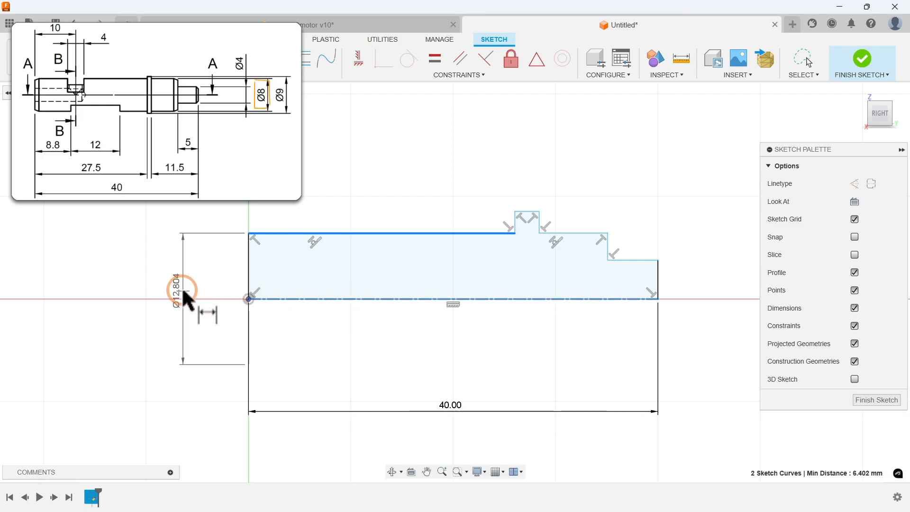
left_click(184, 291)
type("8")
key("Return")
- Dimension the collar's top line to the centerline as a 9 mm diameter
left_click(526, 212)
left_click(508, 297)
left_click(122, 285)
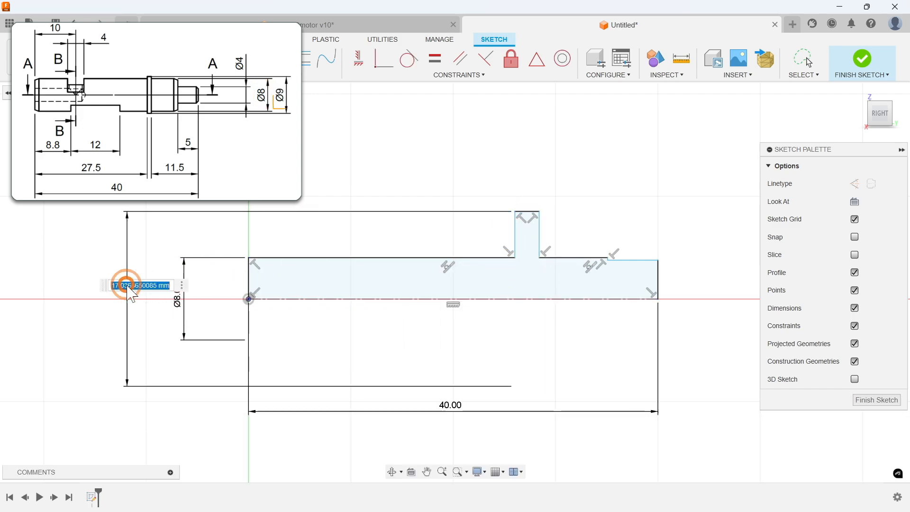
type("9")
key("Return")
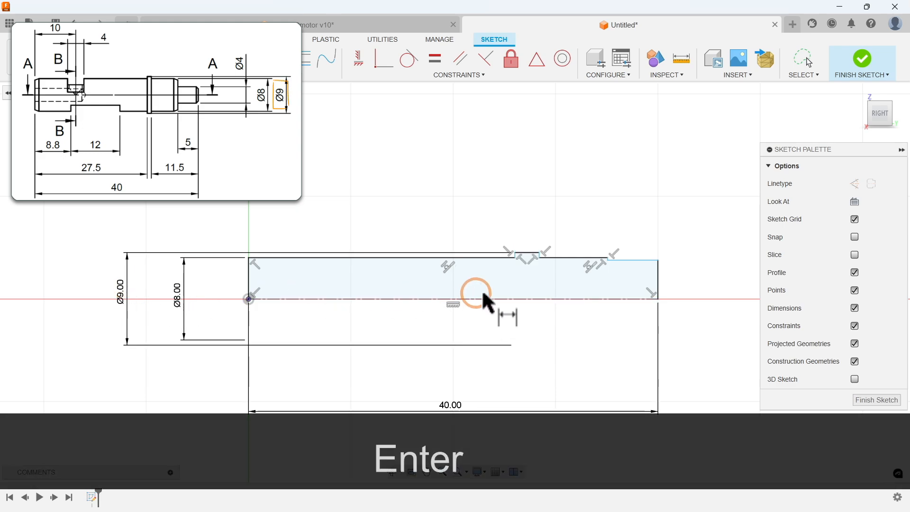
- Dimension the lower end section to the centerline as a 4 mm diameter
left_click(630, 260)
left_click(633, 299)
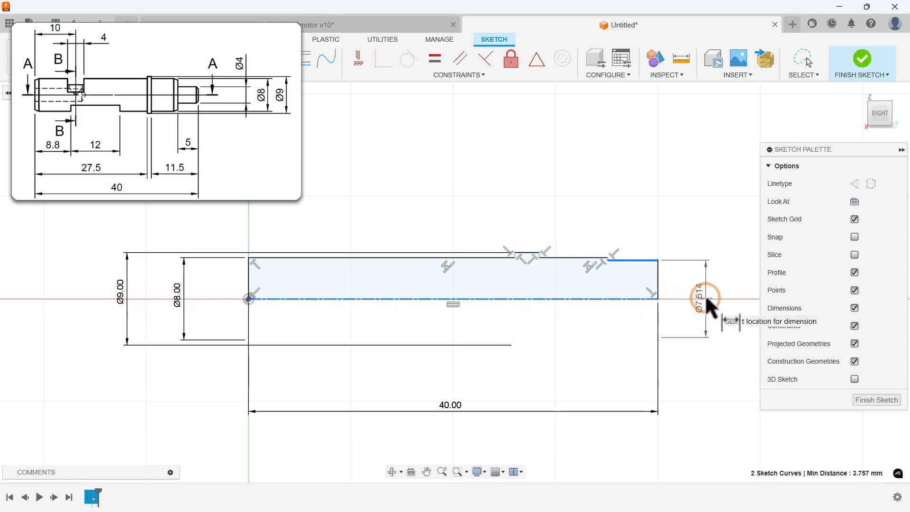
left_click(706, 304)
type("4")
key("Return")
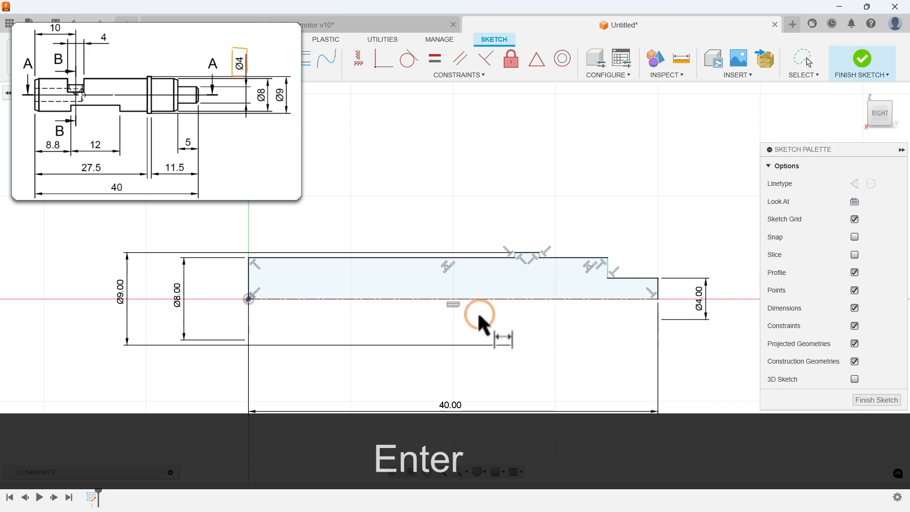
- Set the distance from the profile's vertical edge at the origin to the near side of the collar to 27.5 mm
scroll(450, 318, "up", 1)
left_click(227, 275)
left_click(521, 248)
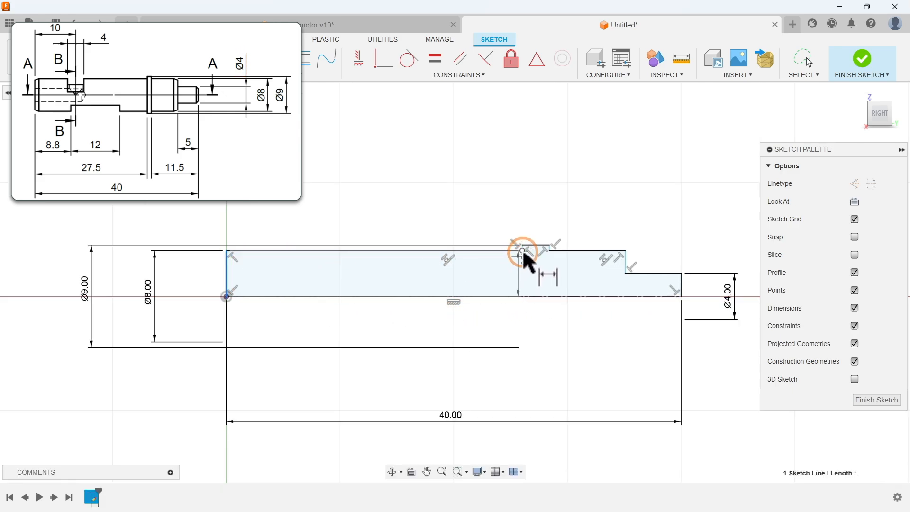
left_click(376, 178)
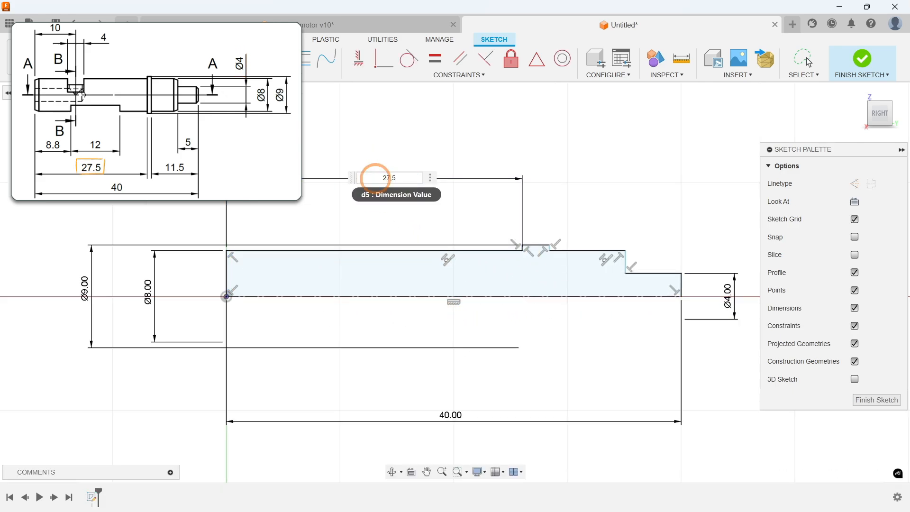
key("Return")
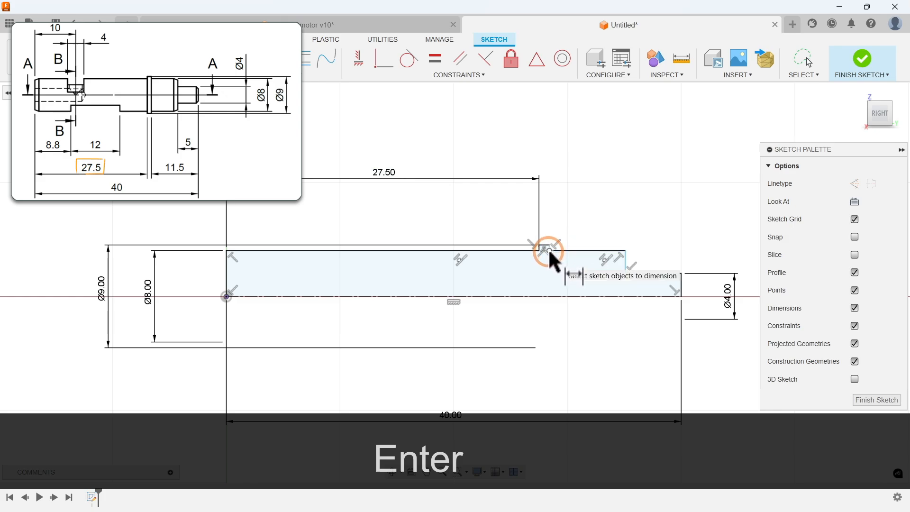
- Set the distance from the far side of the collar to the free end of the thin section to 11.5 mm
left_click(549, 251)
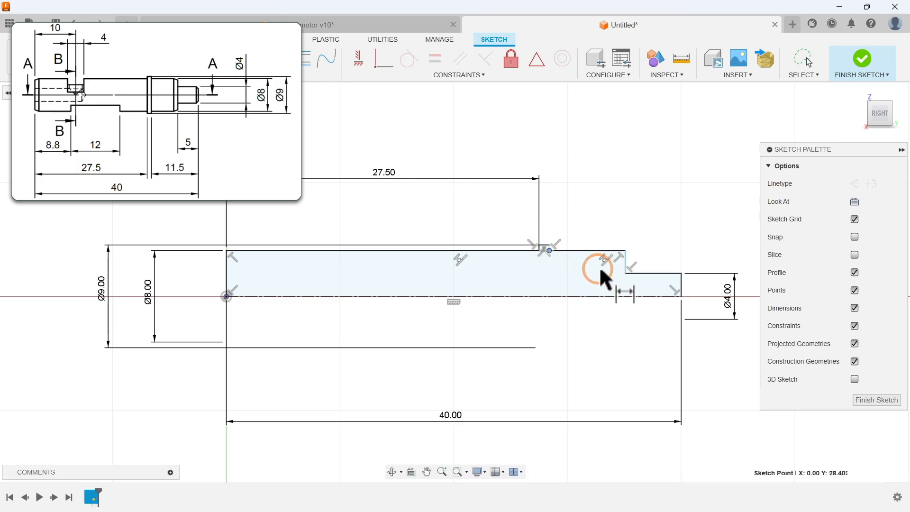
left_click(680, 297)
left_click(618, 179)
type("11.5")
key("Return")
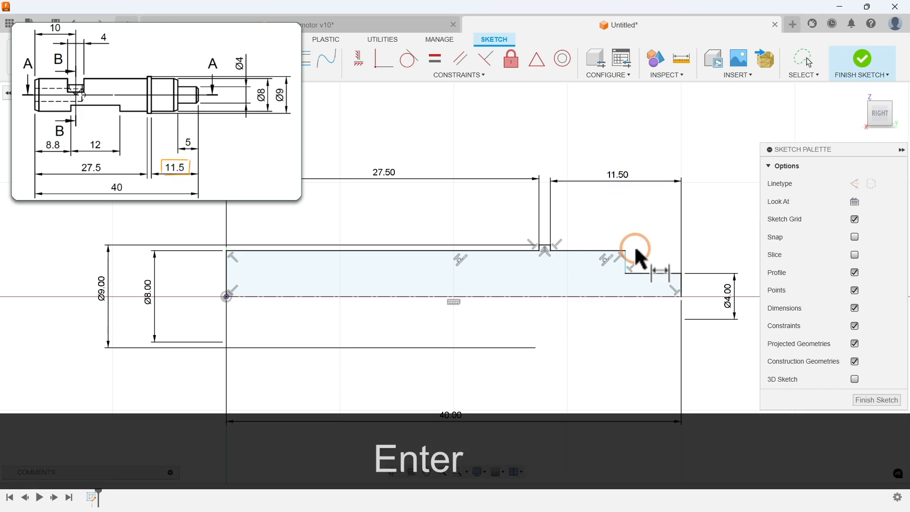
- Set the length of the 4 mm diameter end section to 5 mm and finish the sketch
left_click(681, 283)
left_click(682, 285)
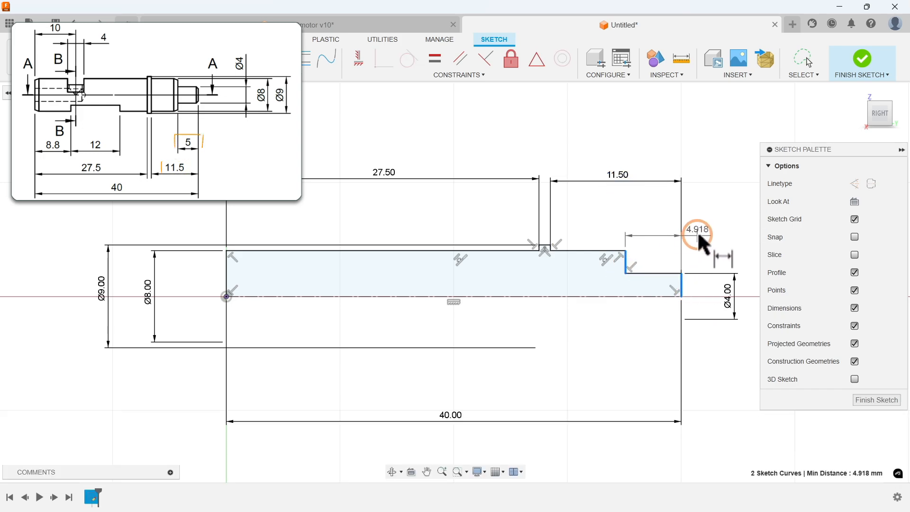
left_click(709, 233)
type("5")
key("Return")
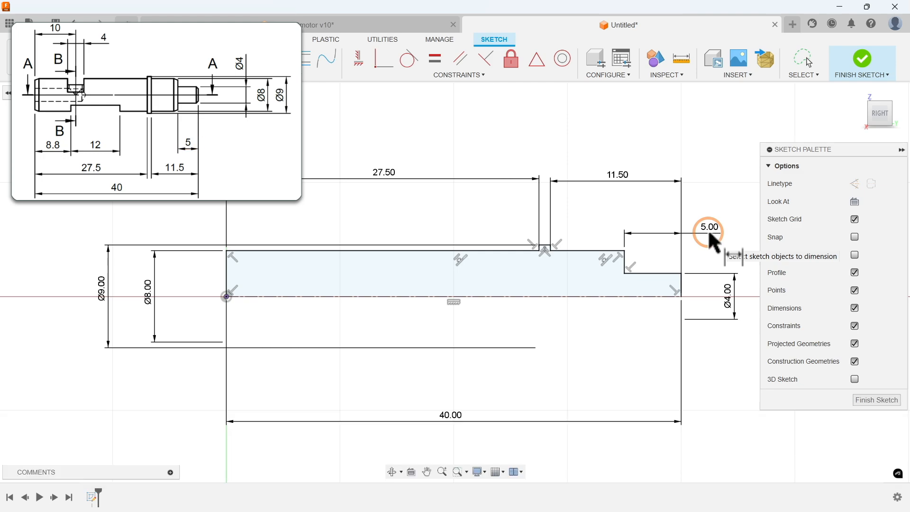
left_click(876, 400)
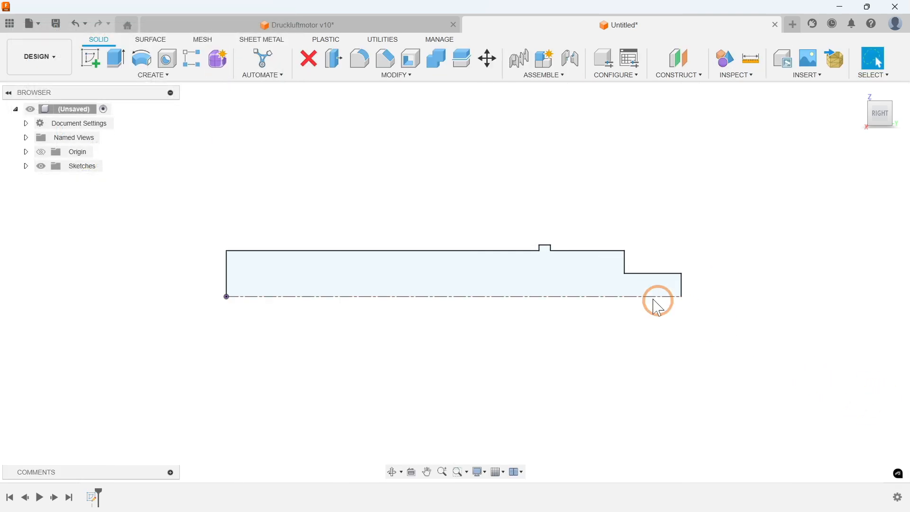
- Revolve the profile 360 degrees around the centerline as a new body and return to the home view
left_click(163, 76)
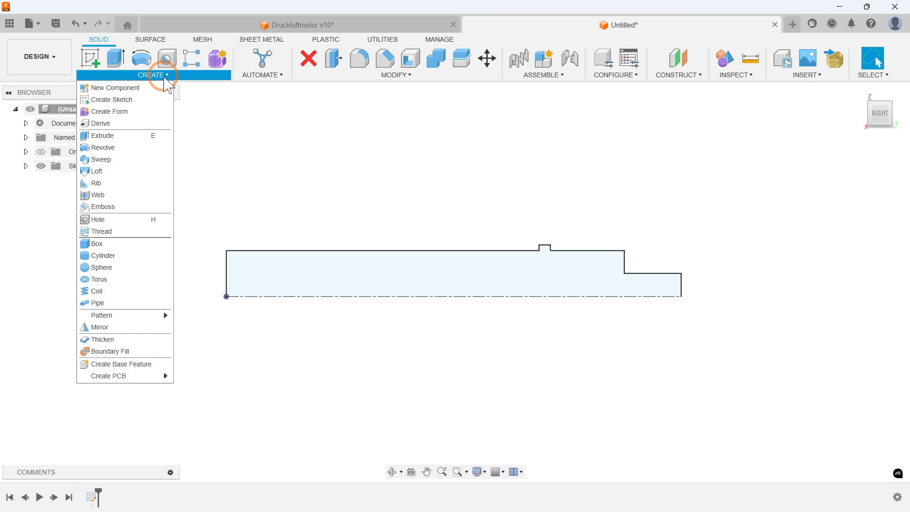
left_click(123, 147)
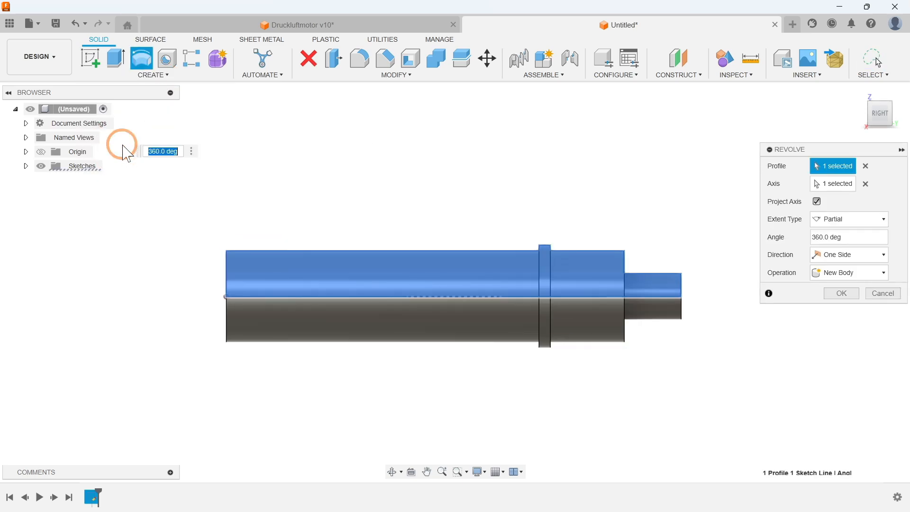
left_click(842, 294)
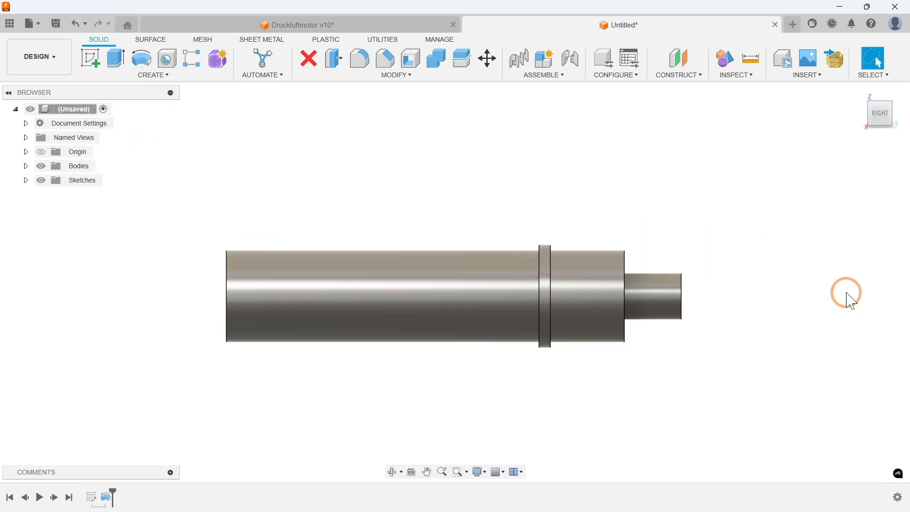
left_click(861, 93)
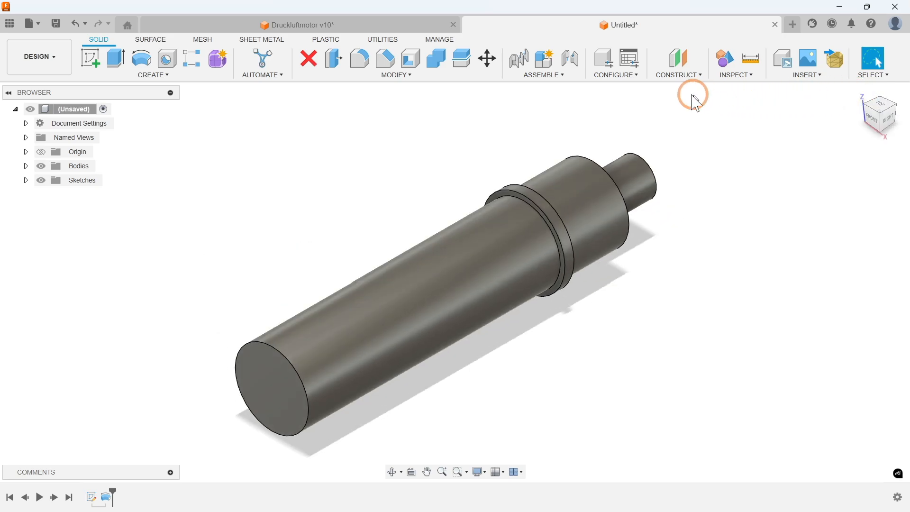
- Create an offset construction plane at -8.8 mm from the large flat end face, placing it inside the shaft
left_click(678, 75)
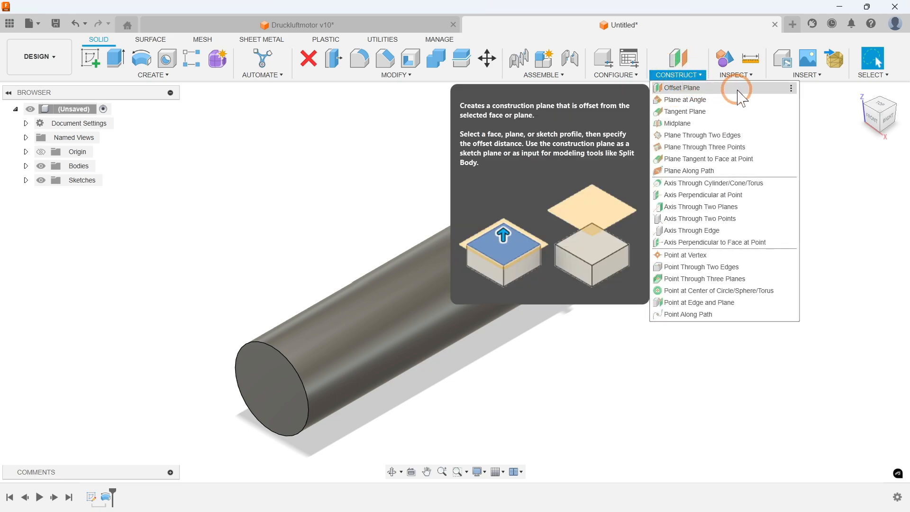
left_click(737, 89)
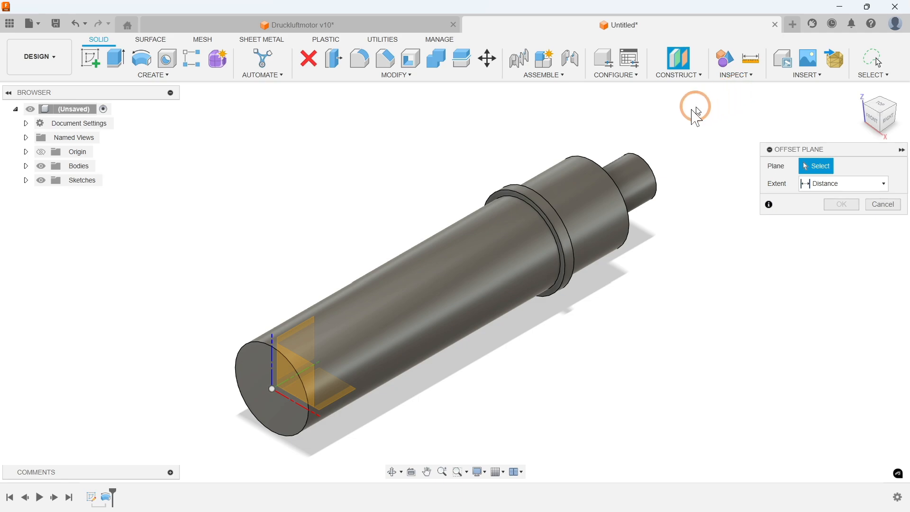
left_click(259, 381)
mouse_move(427, 382)
middle_mouse_down()
mouse_move(568, 325)
mouse_move(623, 283)
mouse_move(633, 320)
middle_mouse_up()
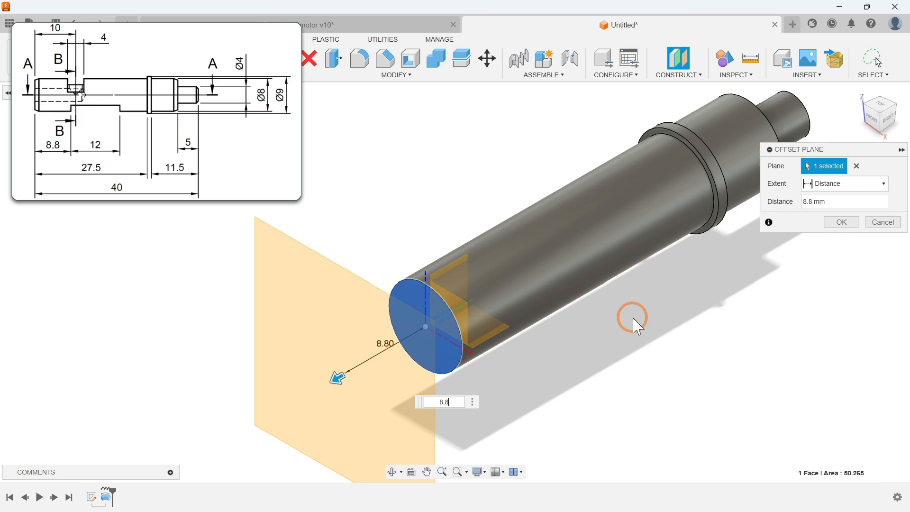
left_click(441, 401)
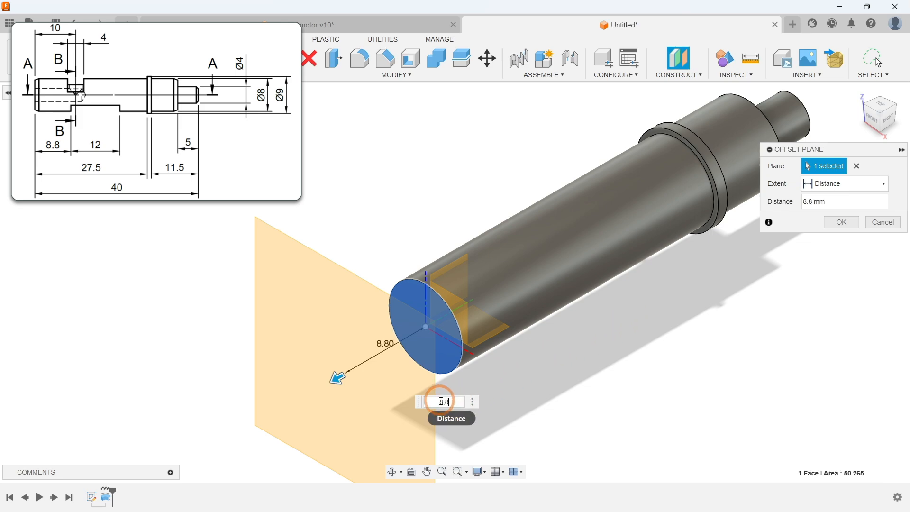
type("-")
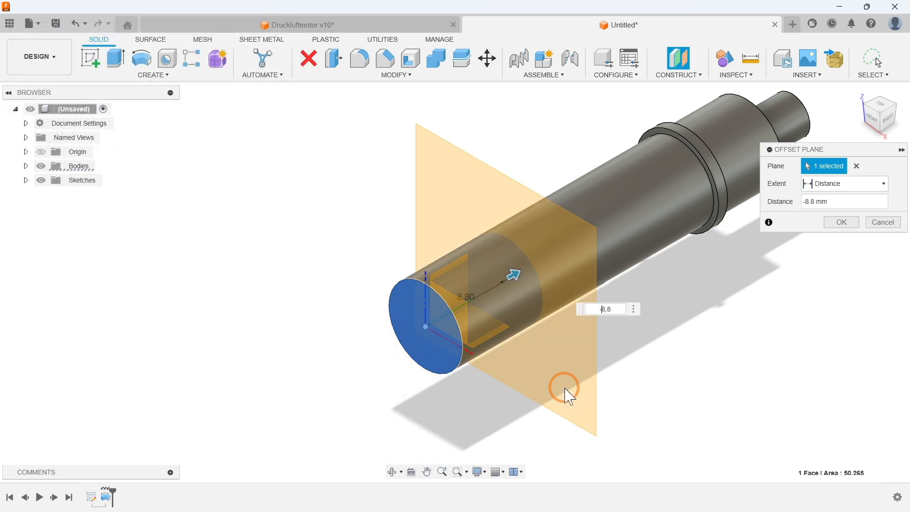
left_click(842, 222)
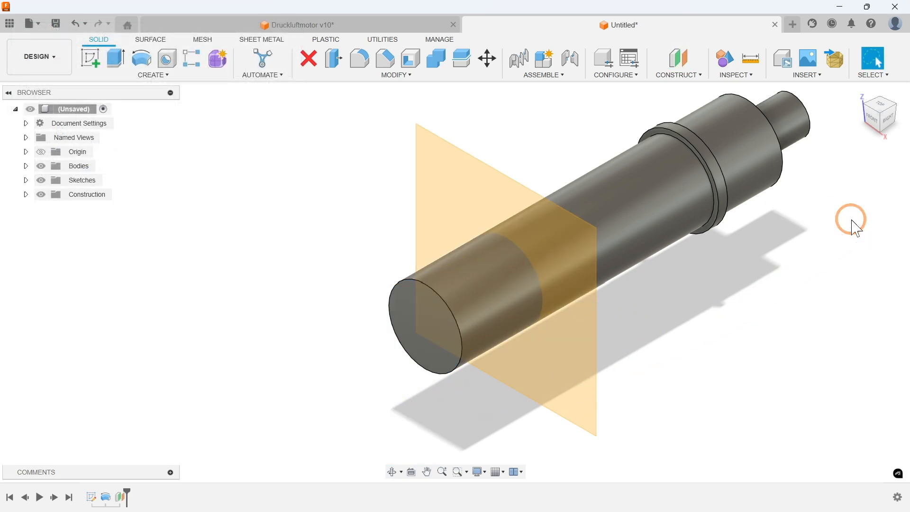
- Start a sketch on the offset plane and turn on Slice to show the shaft's cross-section
right_click(541, 229)
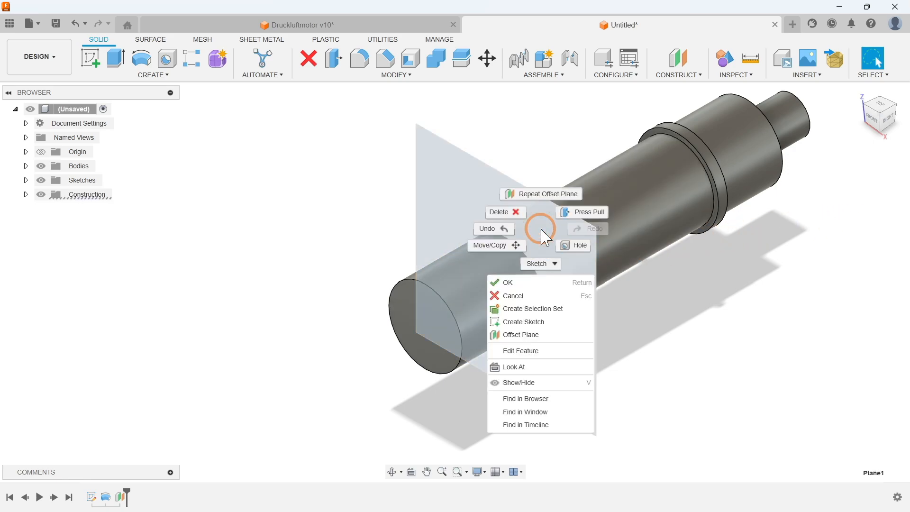
left_click(540, 322)
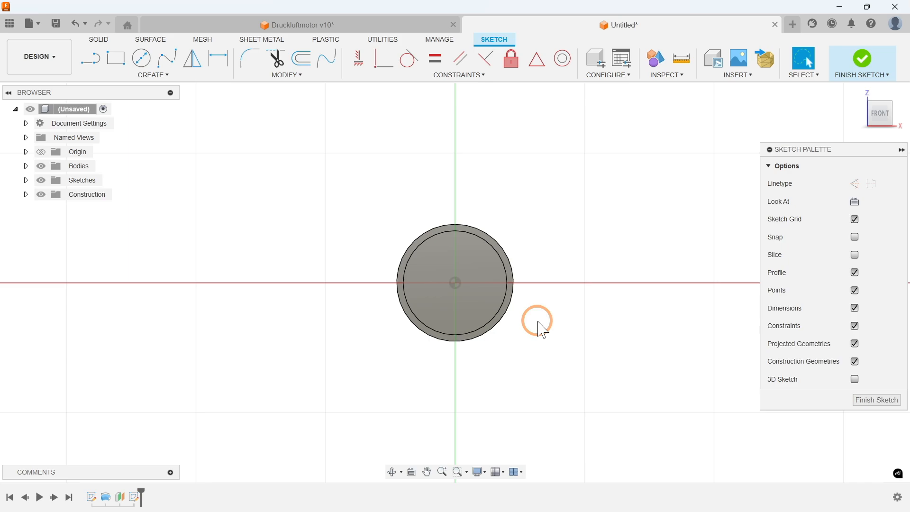
left_click(855, 255)
scroll(452, 288, "up", 5)
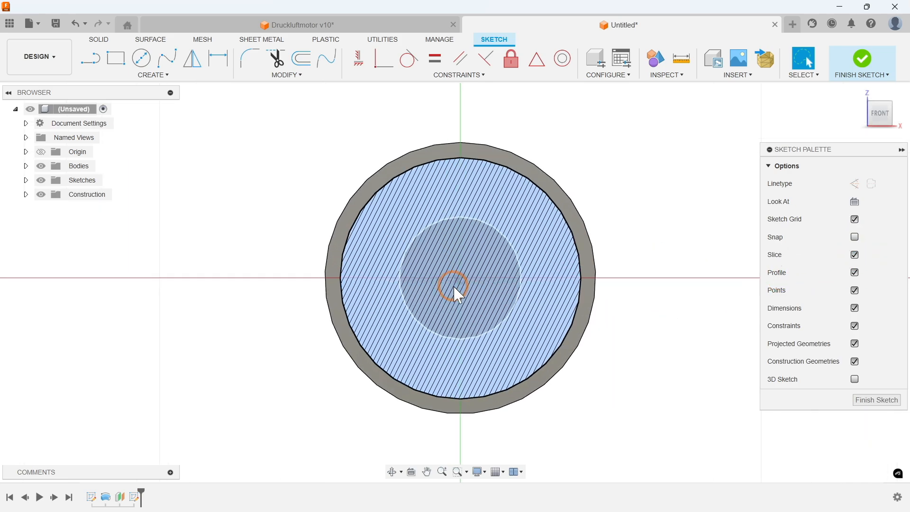
left_click(92, 61)
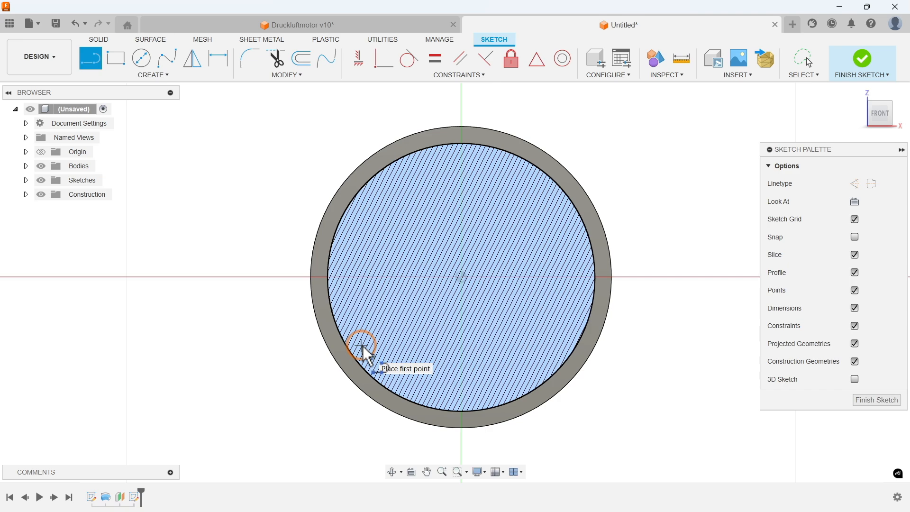
key("Escape")
- Project the long cylindrical face of the shaft into the sketch with Projection Link enabled
scroll(464, 325, "down", 3)
middle_click_drag(647, 234, 627, 244, "shift")
left_click(169, 76)
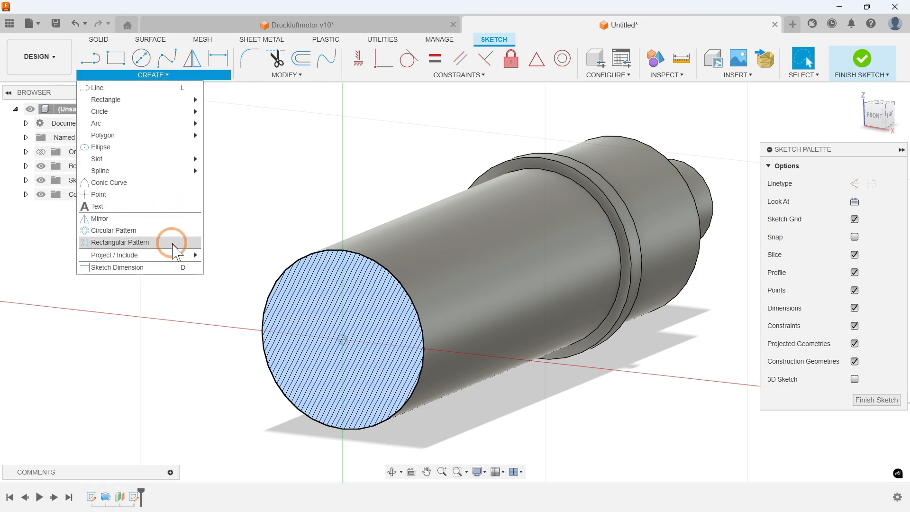
mouse_move(193, 251)
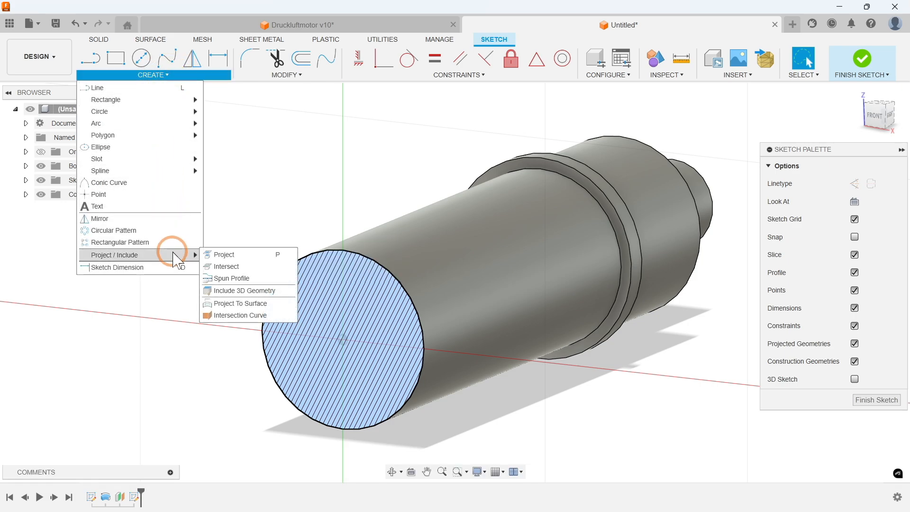
left_click(238, 255)
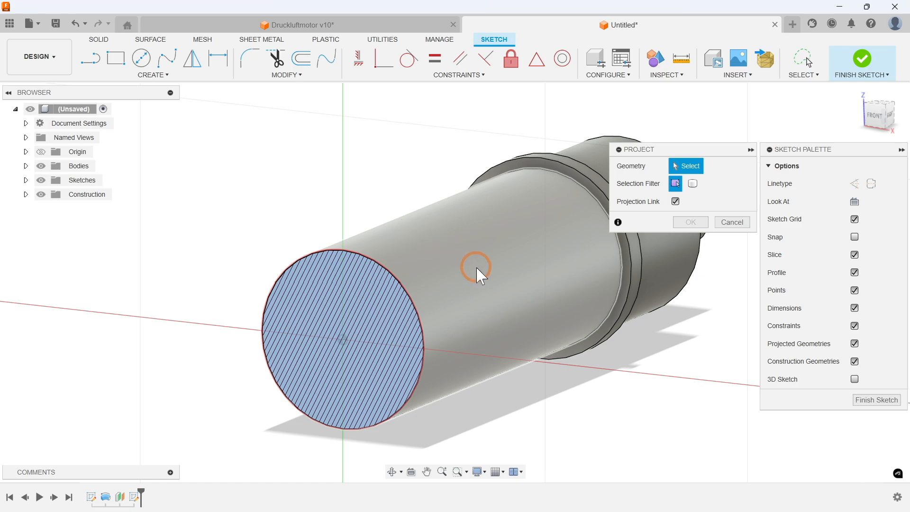
left_click(488, 278)
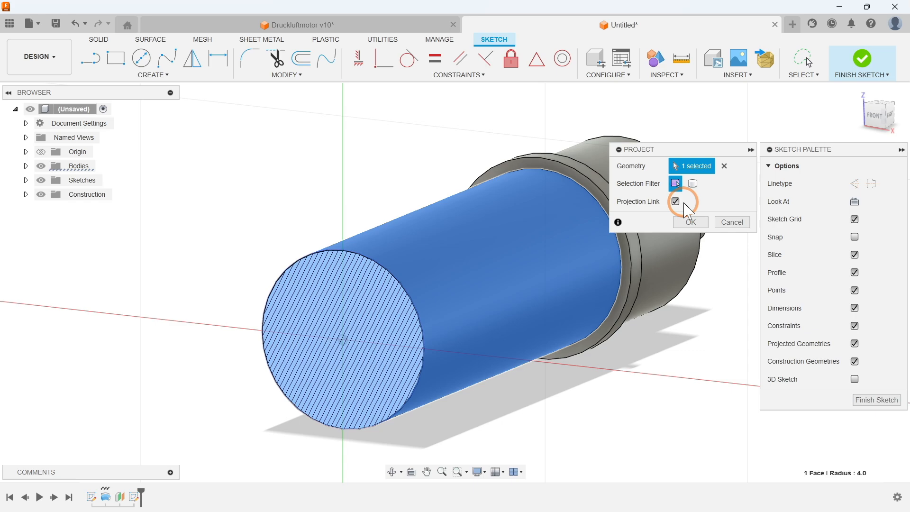
left_click(701, 222)
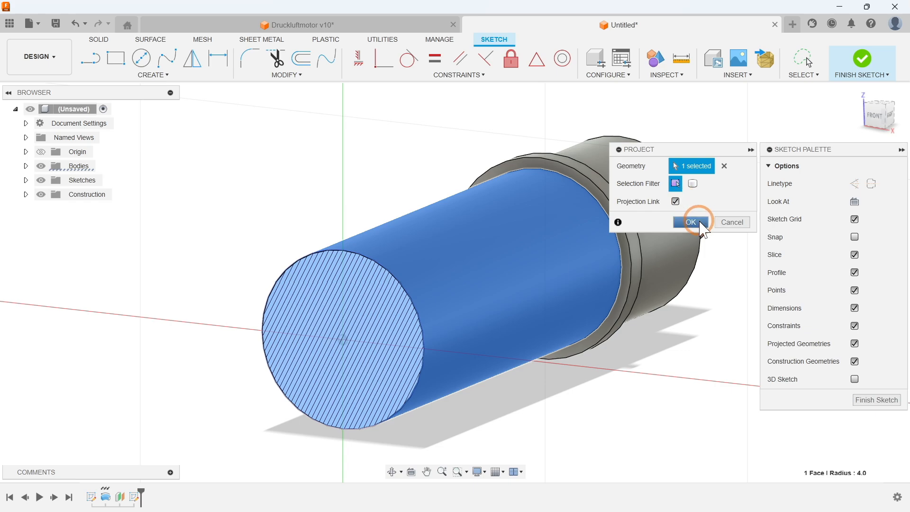
- Draw a horizontal line about 6.3 mm long across the lower part of the projected circle, ending on the circle at both sides
left_click(877, 115)
middle_click_drag(498, 332, 622, 277)
scroll(488, 313, "up", 4)
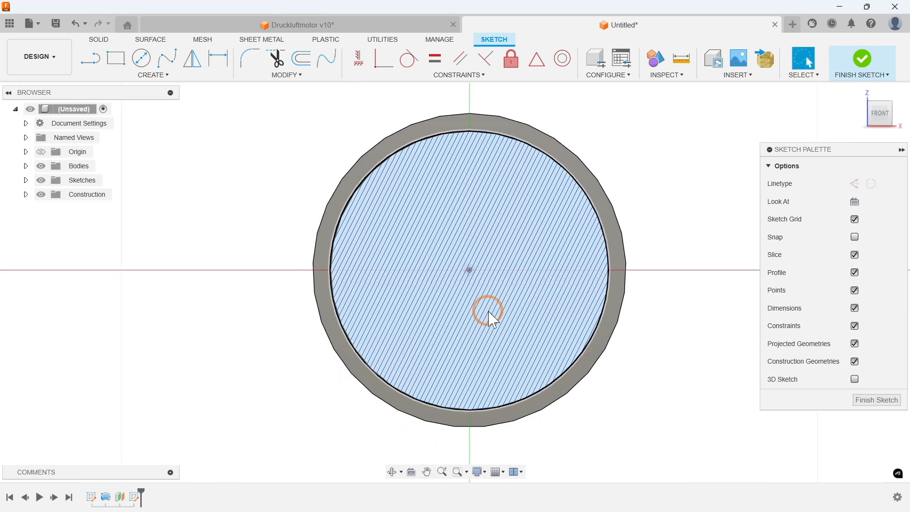
left_click(90, 58)
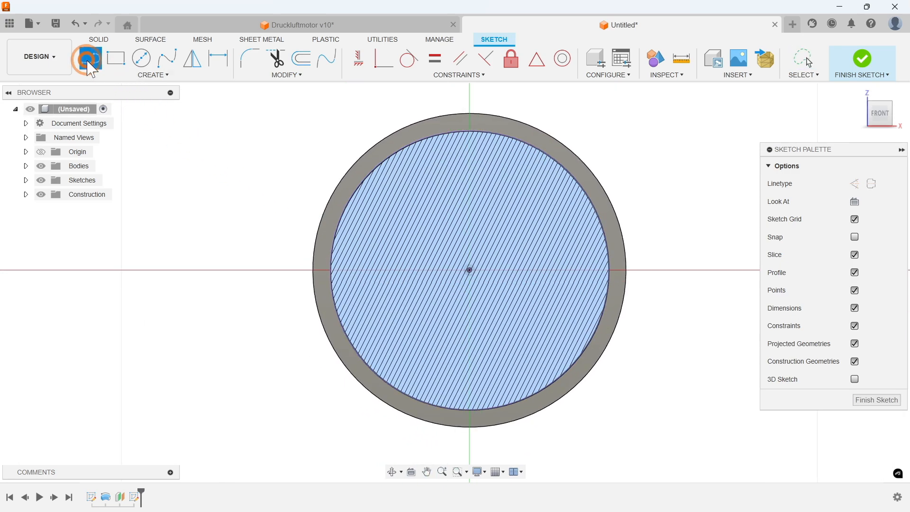
left_click(362, 358)
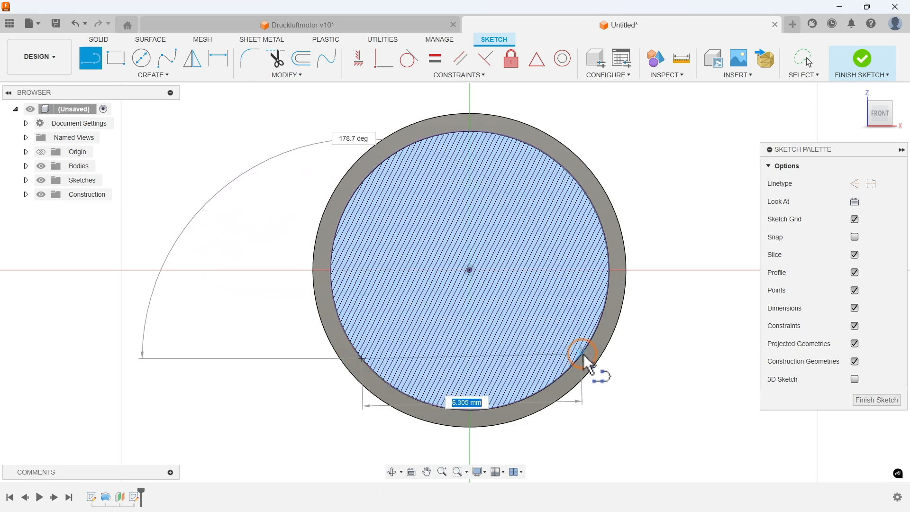
key("Escape")
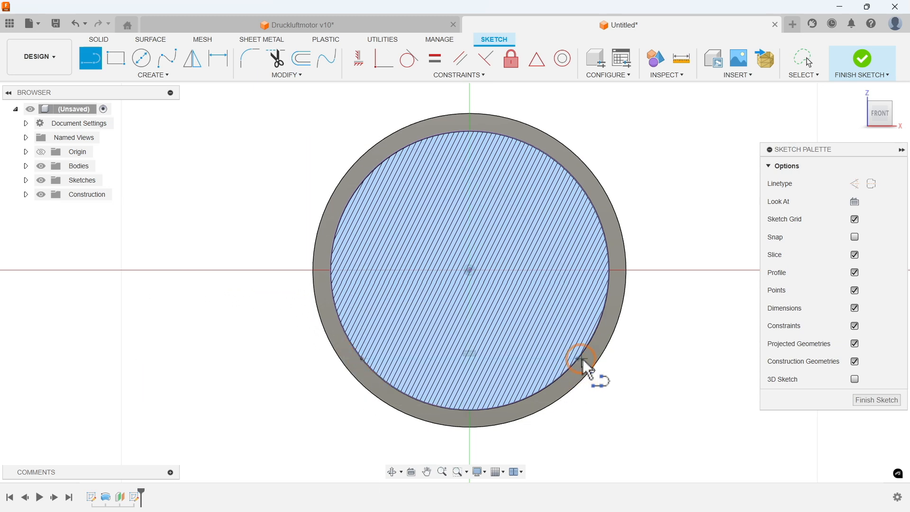
- Set the vertical distance from the circle's center to the horizontal line to 2.5 mm and finish the sketch
key("d")
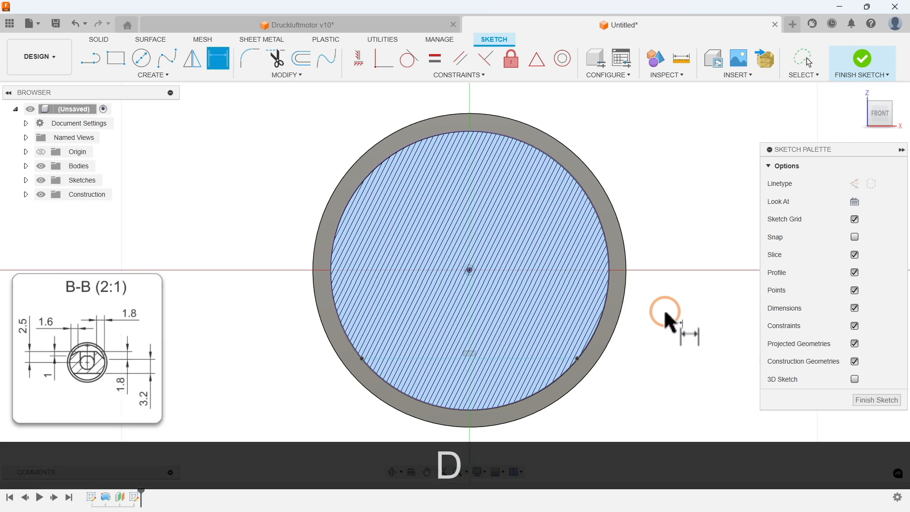
left_click(509, 359)
left_click(469, 270)
left_click(671, 309)
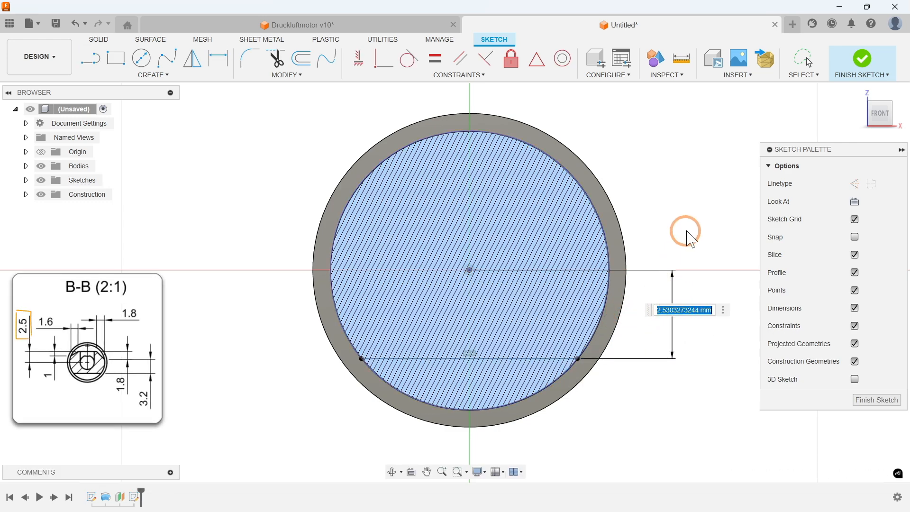
type("2.5")
key("Return")
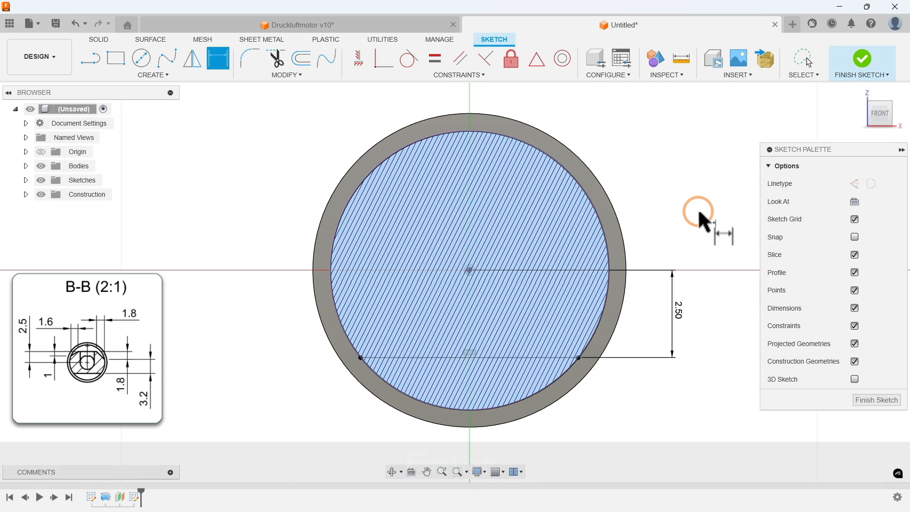
left_click(869, 401)
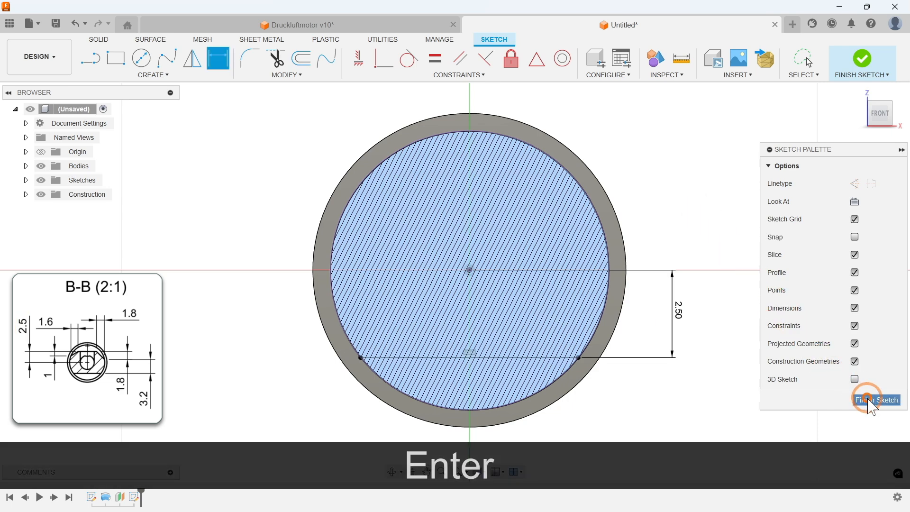
- Extrude the circle segment below the line -12 mm as a cut into the shaft and check the flat from the side
mouse_move(843, 386)
middle_mouse_down("shift")
mouse_move(792, 361)
mouse_move(768, 379)
mouse_move(760, 373)
mouse_move(796, 359)
middle_mouse_up("shift")
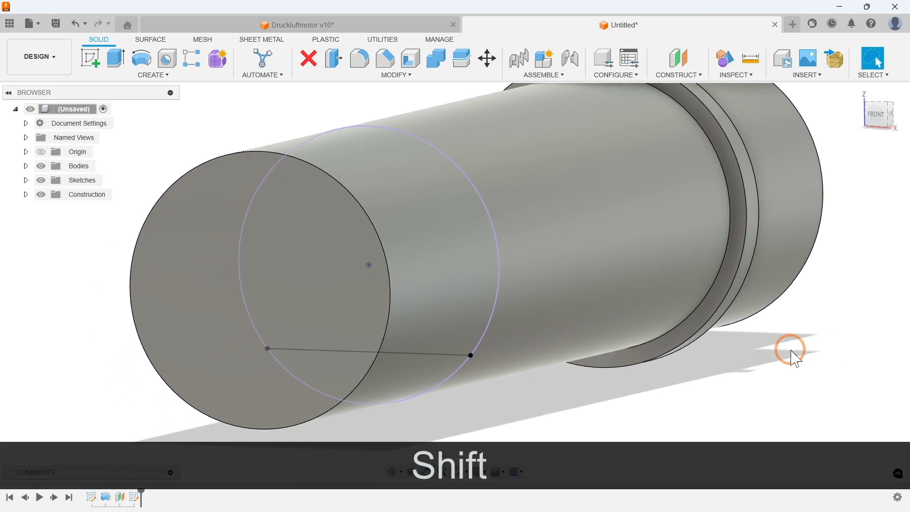
key("e")
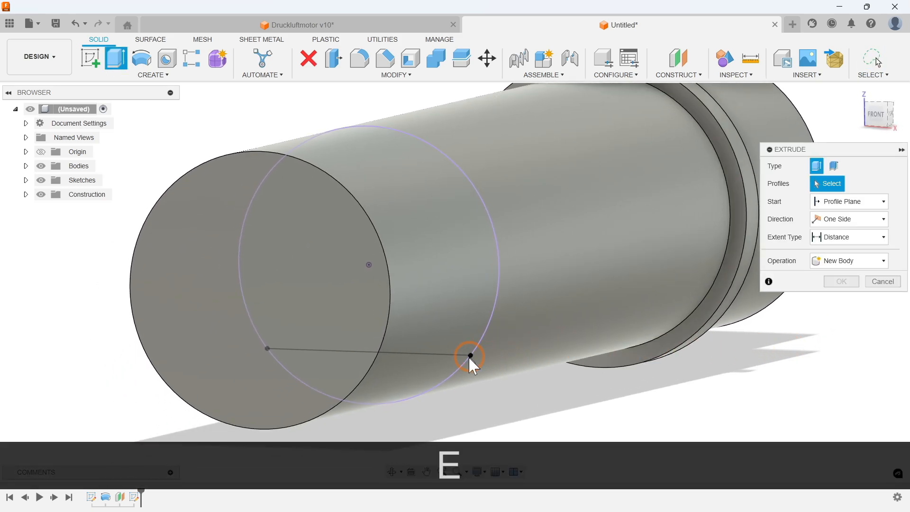
left_click(435, 372)
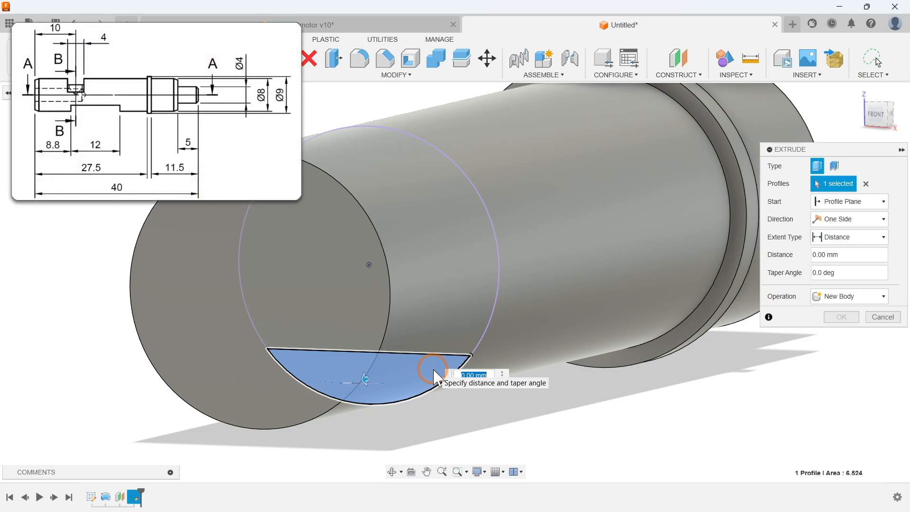
left_click_drag(365, 380, 521, 344)
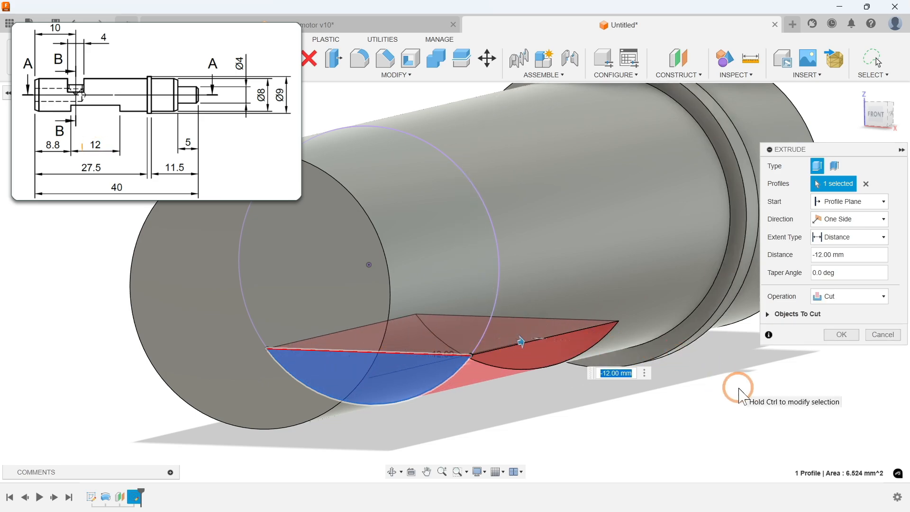
left_click(842, 334)
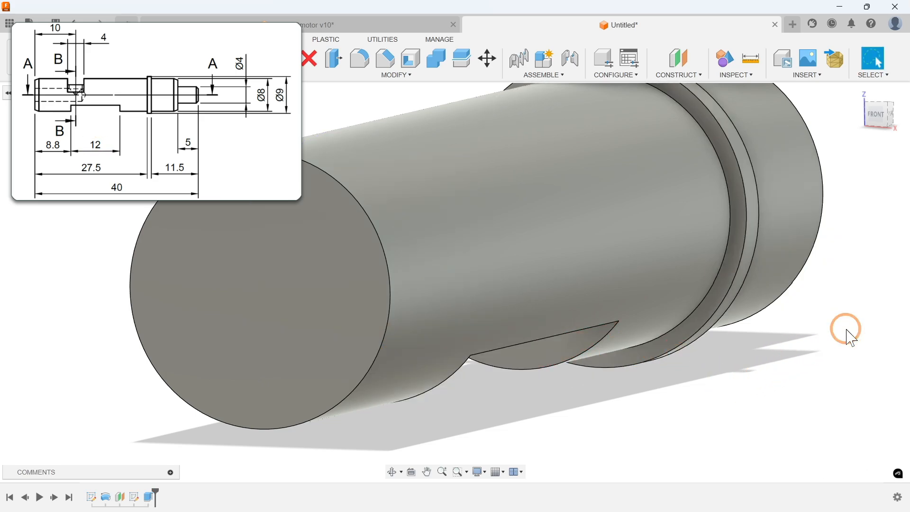
left_click(859, 92)
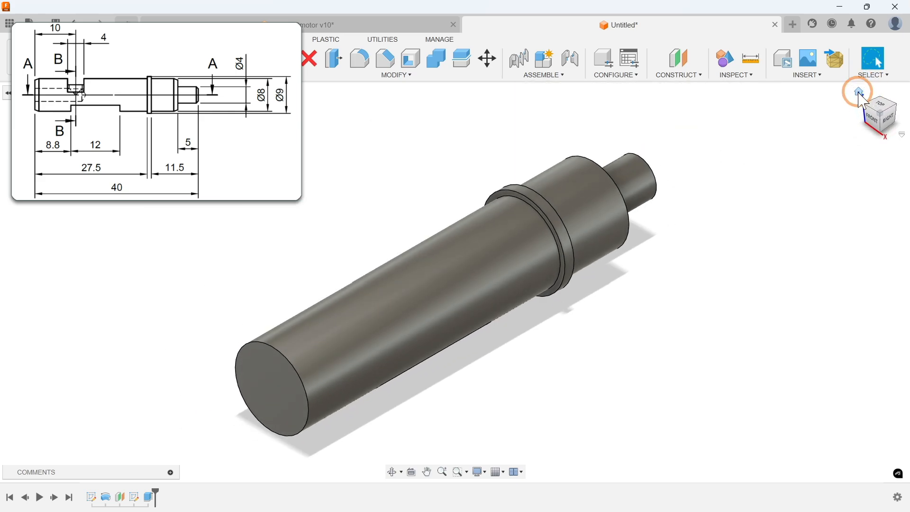
left_click(887, 117)
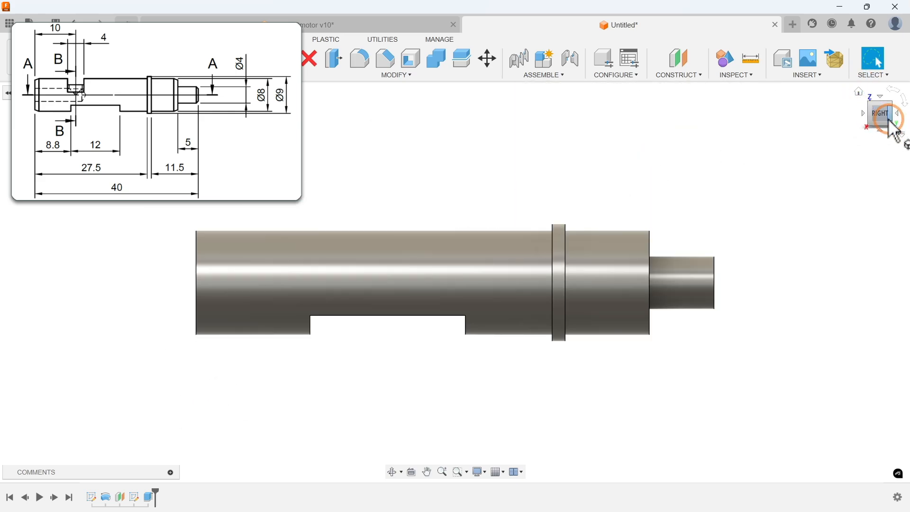
left_click(858, 92)
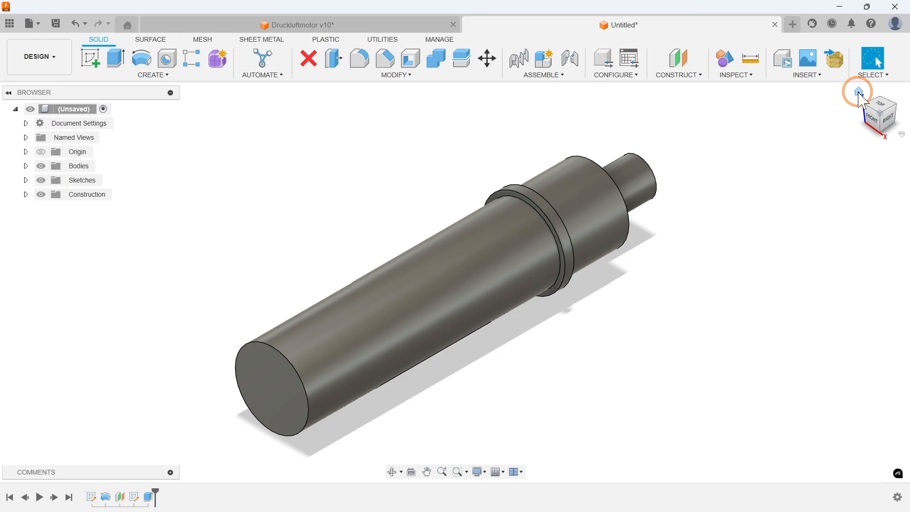
- Sketch a three-segment line on the shaft's plain end face, edge to edge above center: slope, horizontal about 3 mm long, slope
left_click(90, 56)
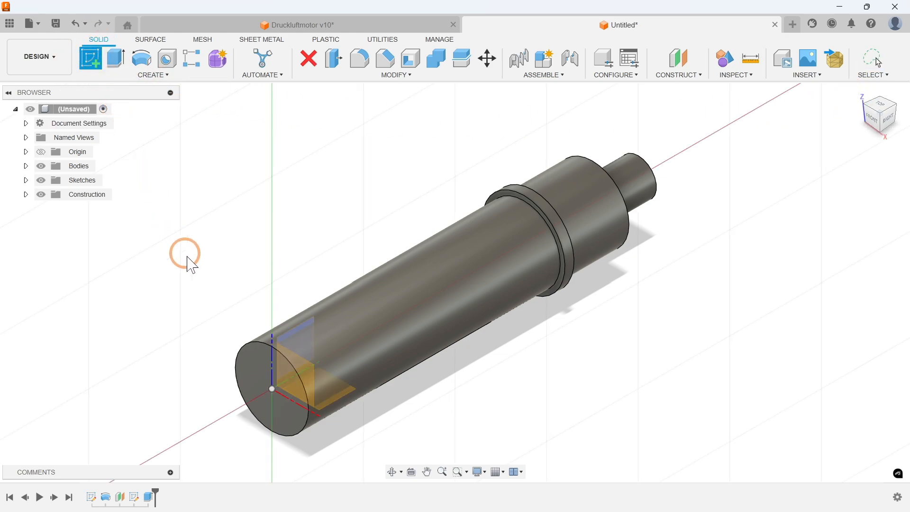
left_click(259, 372)
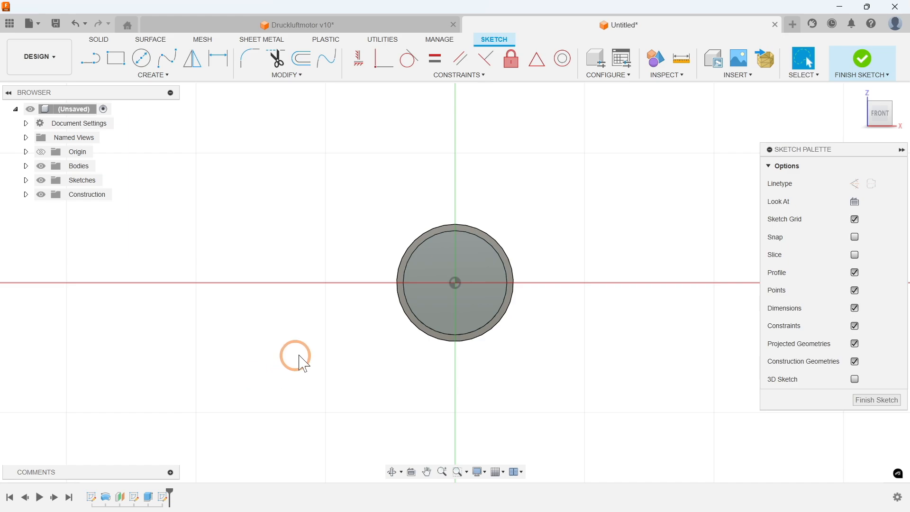
scroll(452, 282, "up", 5)
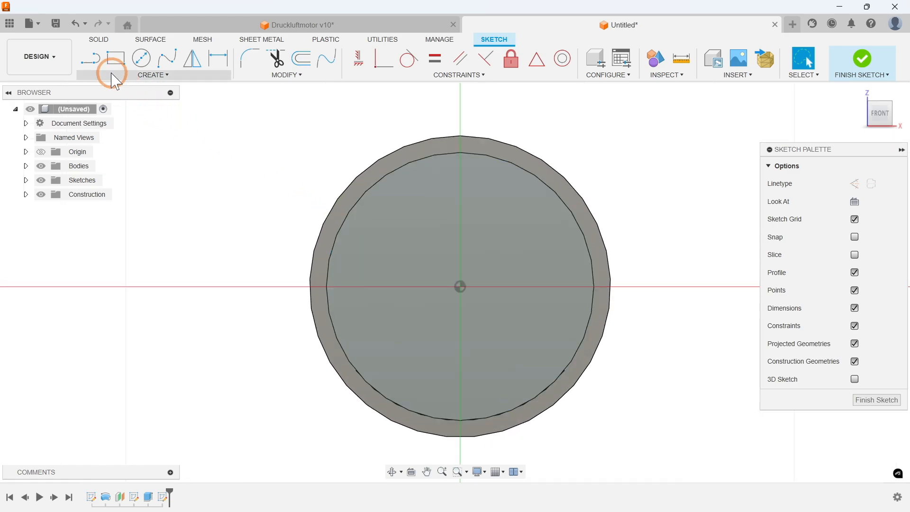
left_click(93, 60)
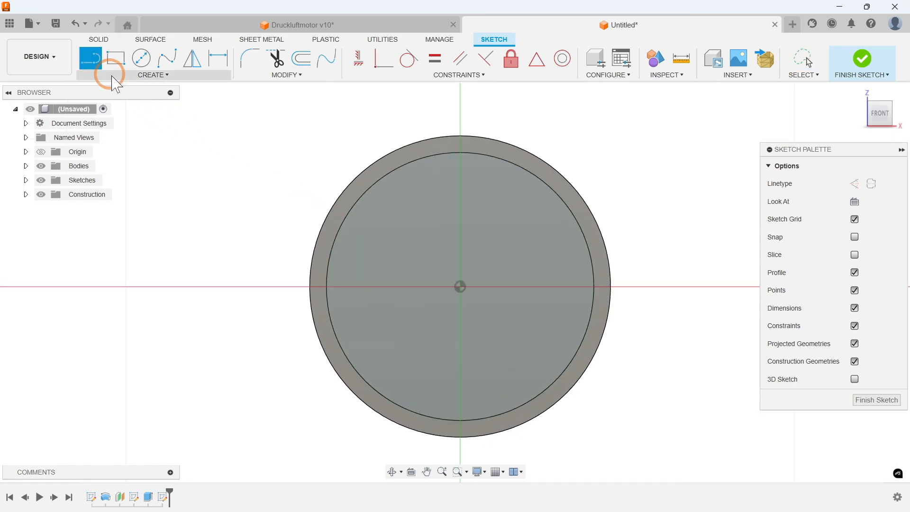
left_click(337, 234)
left_click(402, 196)
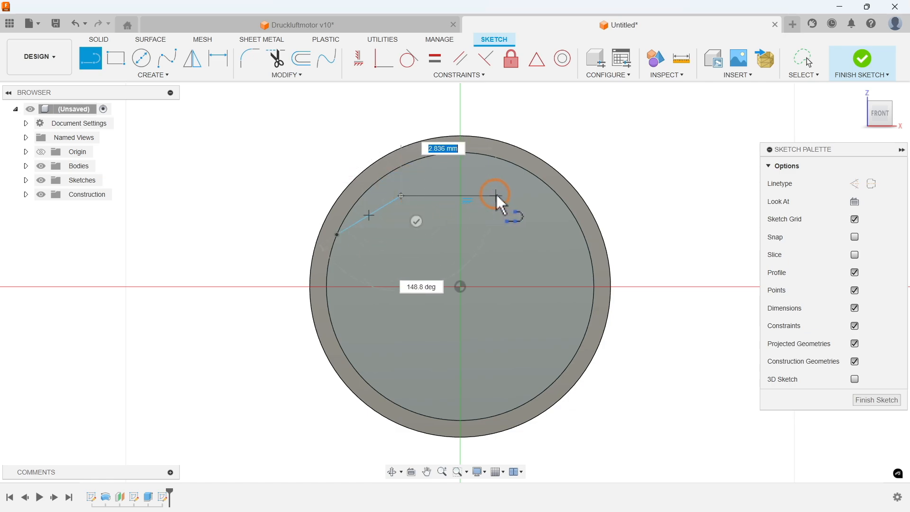
left_click(508, 195)
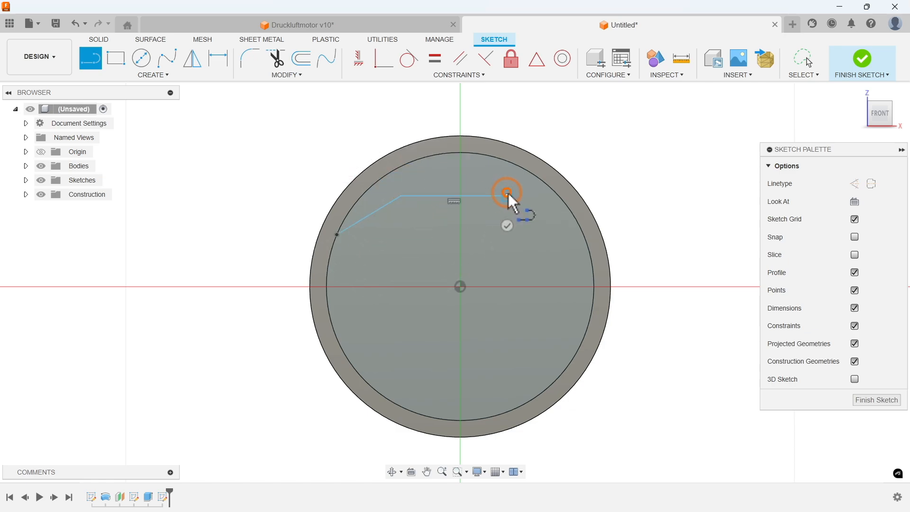
left_click(592, 271)
- Dimension the sloping segment on the +X side to 1.8 mm vertically and 1.8 mm horizontally
key("d")
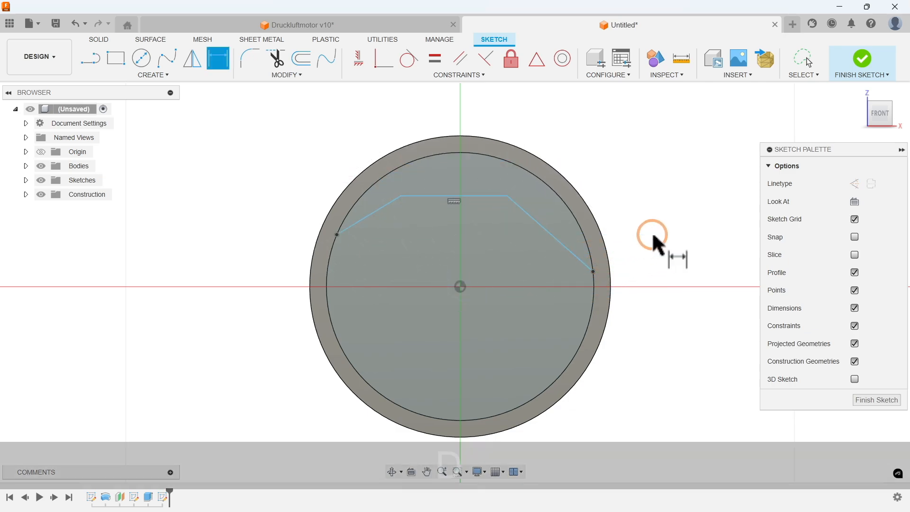
left_click(493, 196)
left_click(593, 271)
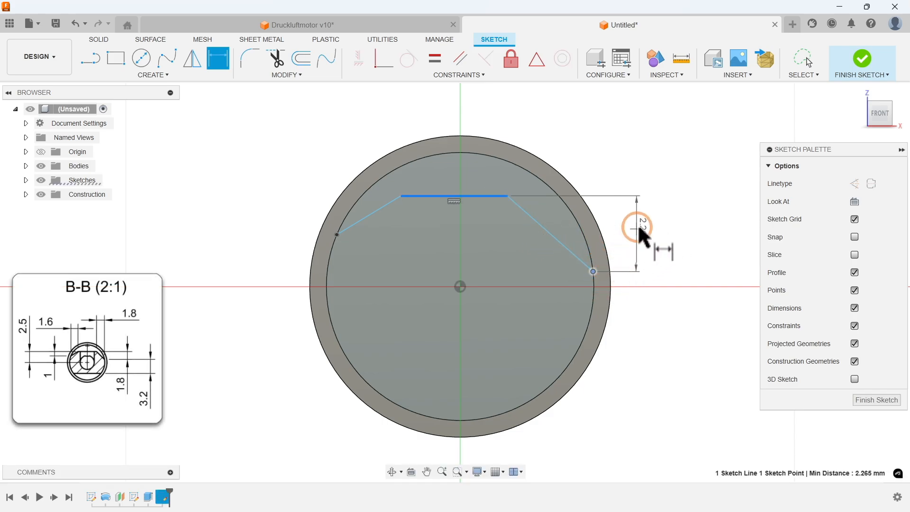
left_click(647, 232)
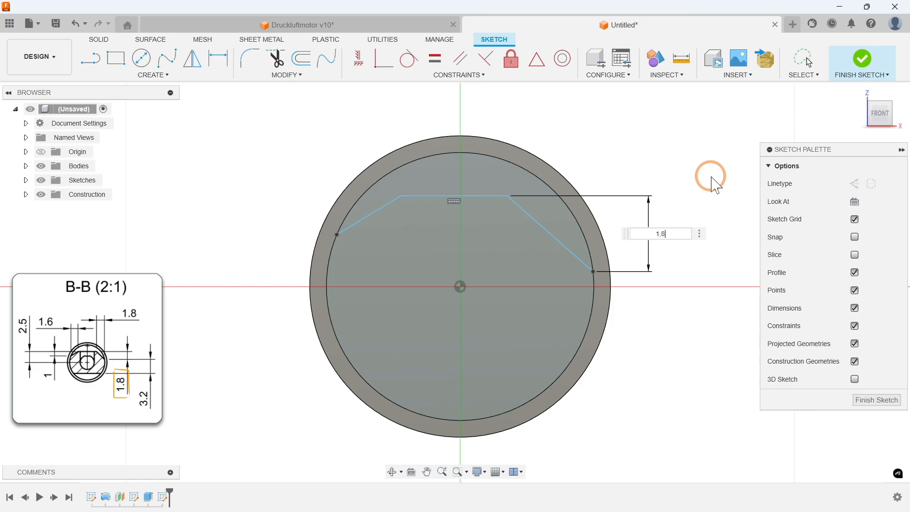
key("Return")
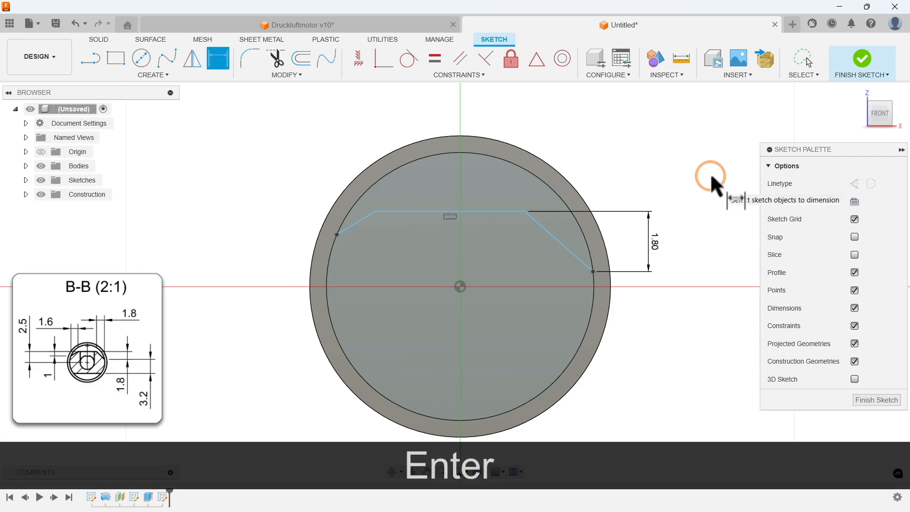
left_click(524, 211)
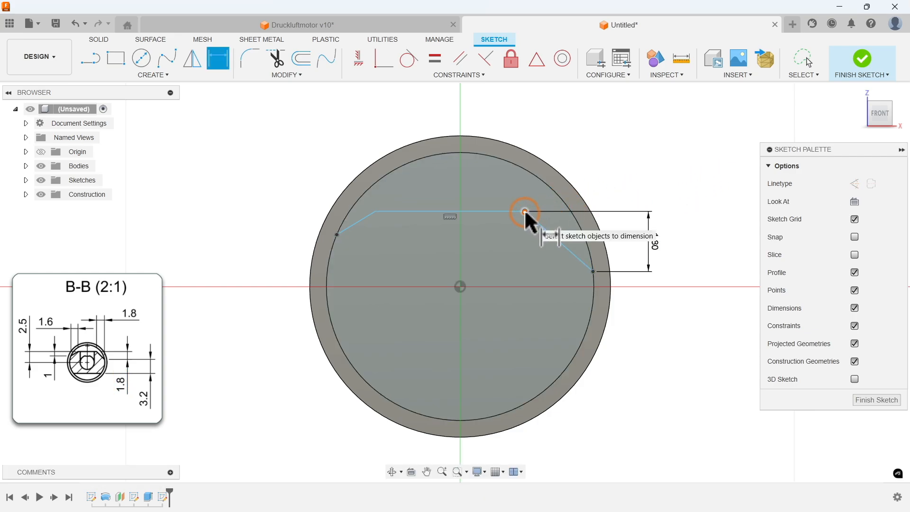
left_click(593, 272)
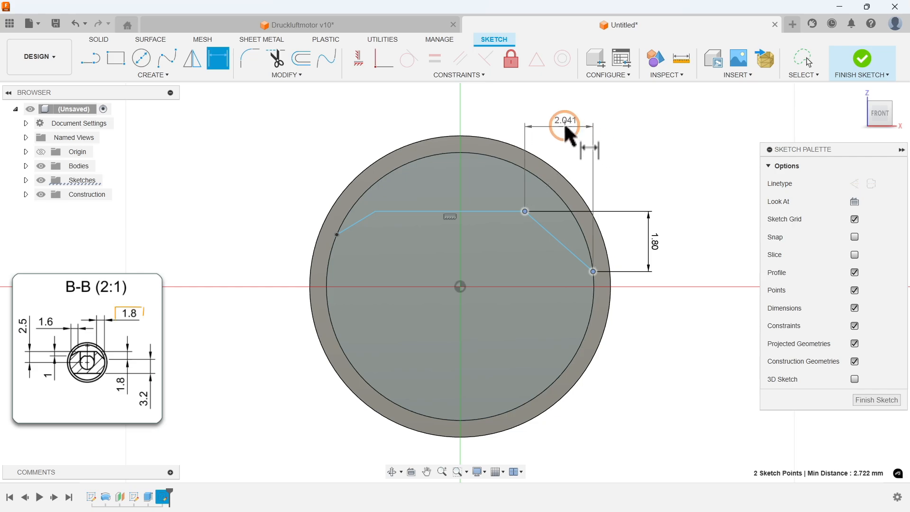
left_click(563, 125)
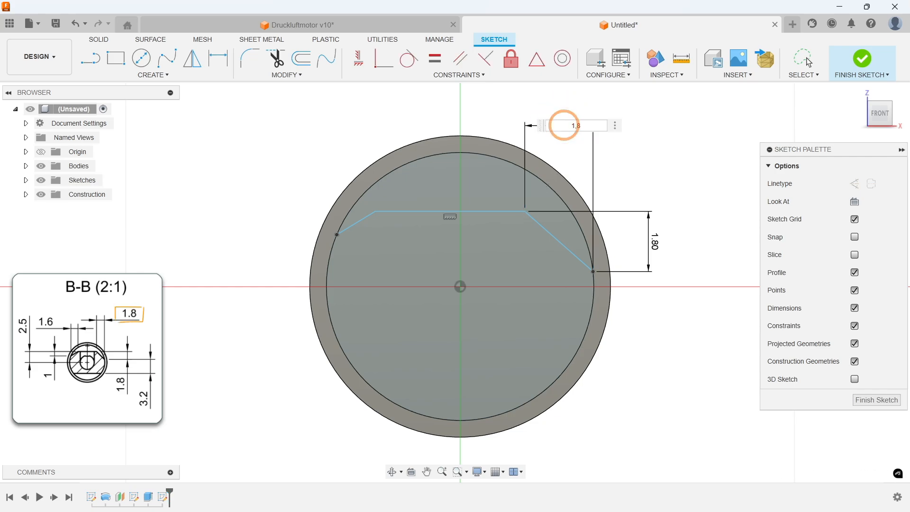
key("Return")
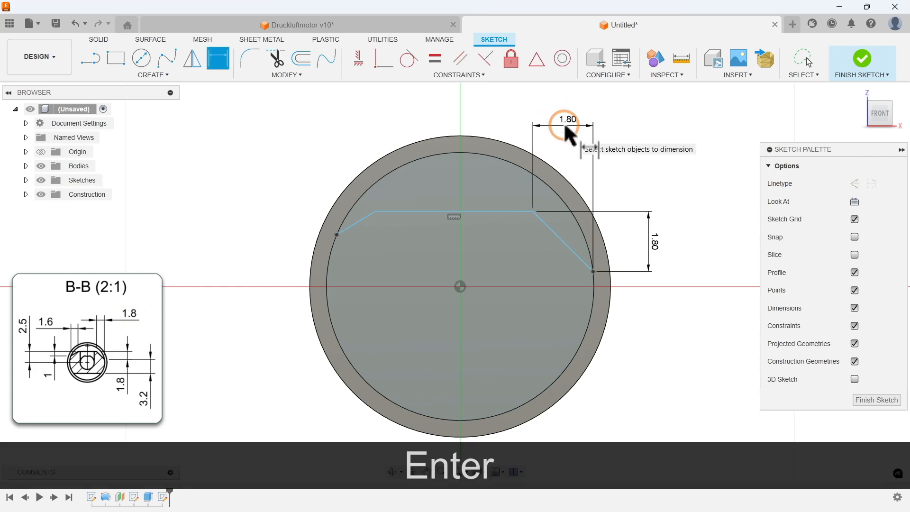
- Set the vertical distance between the horizontal segment and the circle's center to 2.5 mm
left_click(476, 211)
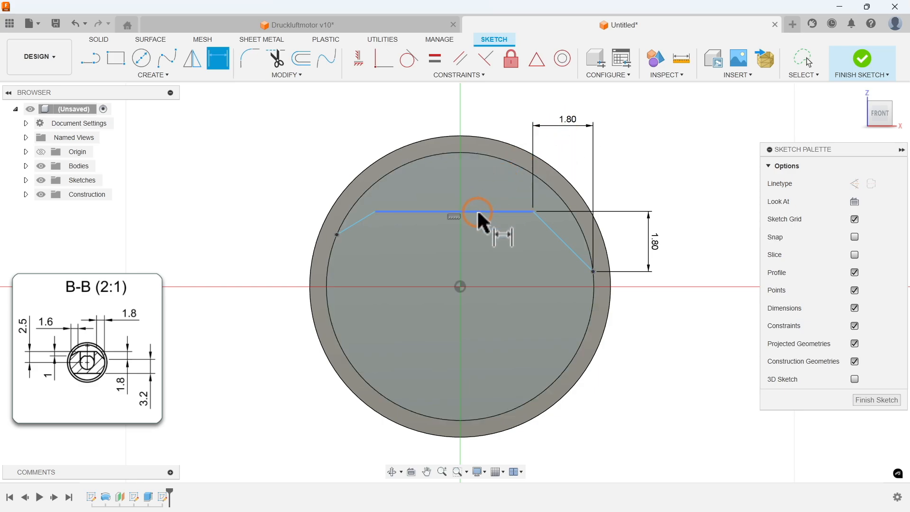
left_click(461, 284)
left_click(42, 256)
type("2,")
key("Return")
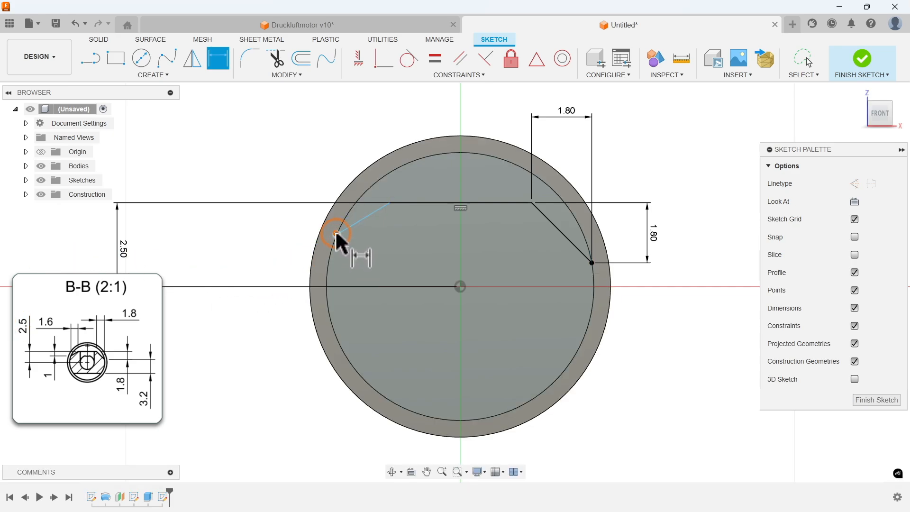
- Dimension the sloping segment on the -X side to 1 mm vertically and 1.6 mm horizontally, and finish the sketch
left_click(402, 204)
left_click(337, 234)
left_click(197, 221)
left_click(161, 150)
key("Return")
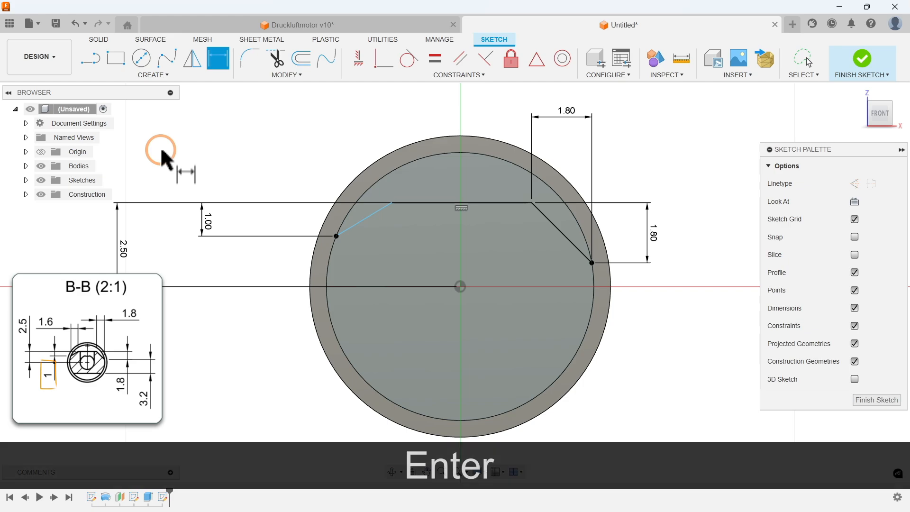
left_click(337, 236)
left_click(391, 202)
left_click(387, 163)
left_click(363, 122)
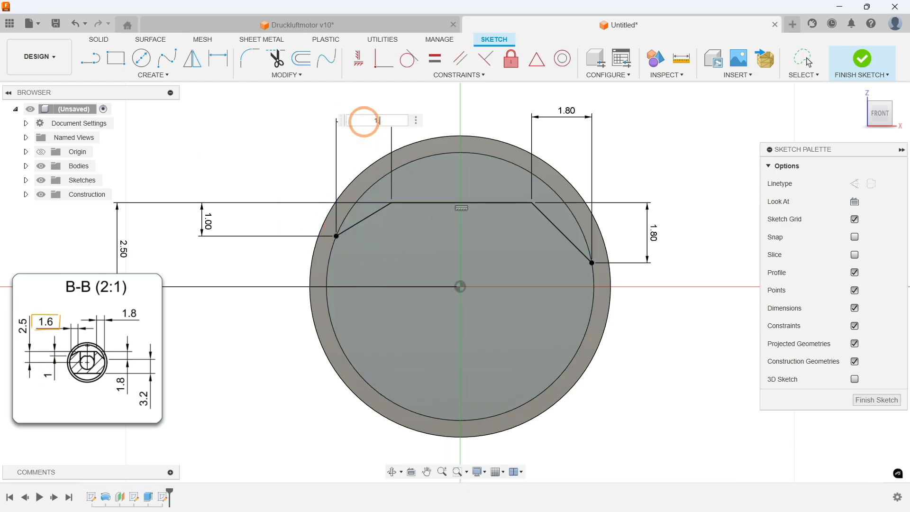
type("1.6")
key("Return")
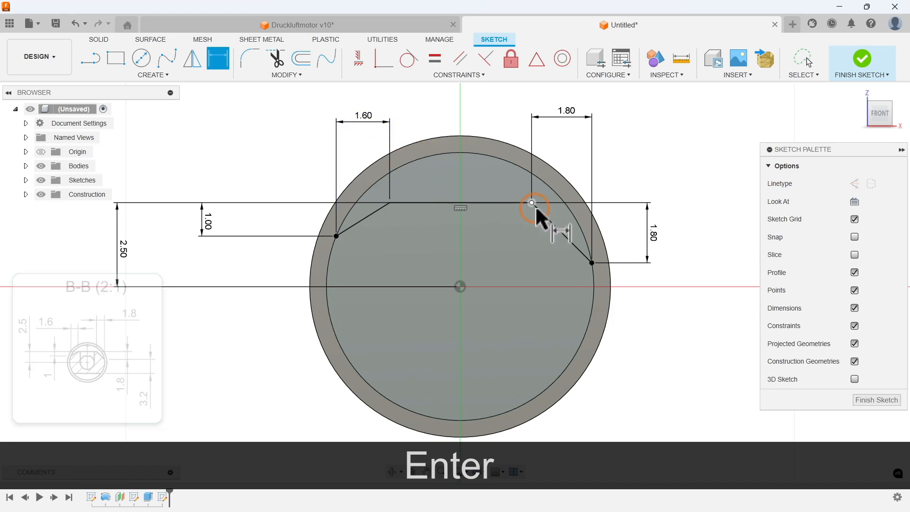
left_click(877, 399)
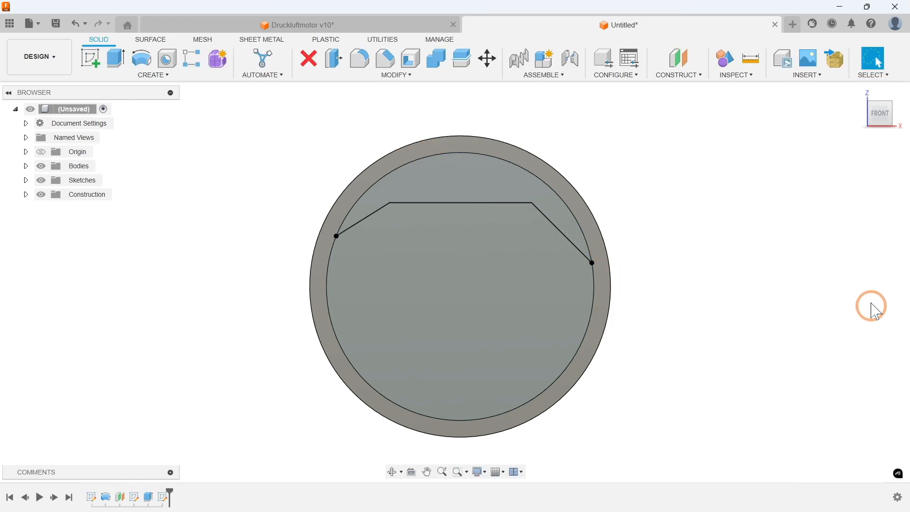
- Extrude the profile above the bent line as a symmetric cut with a whole length of 4 mm, starting at a -10 mm offset
left_click(861, 95)
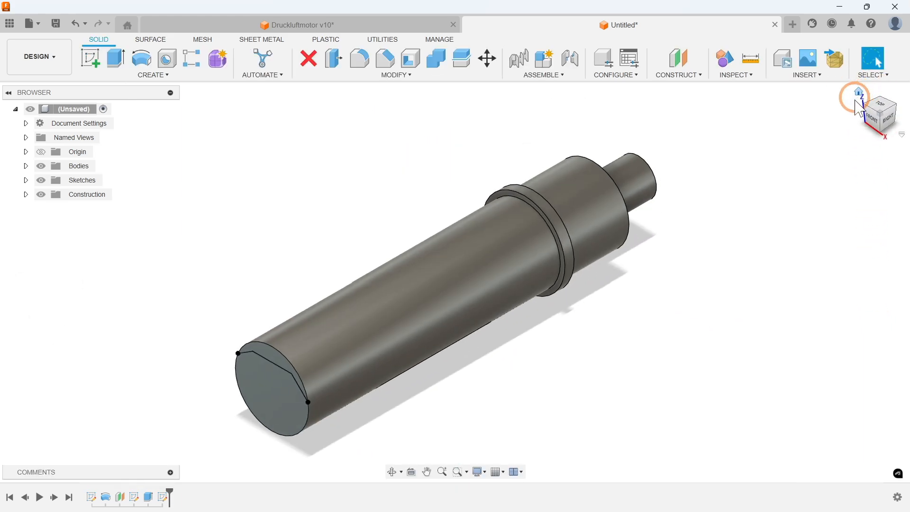
key("e")
left_click(278, 358)
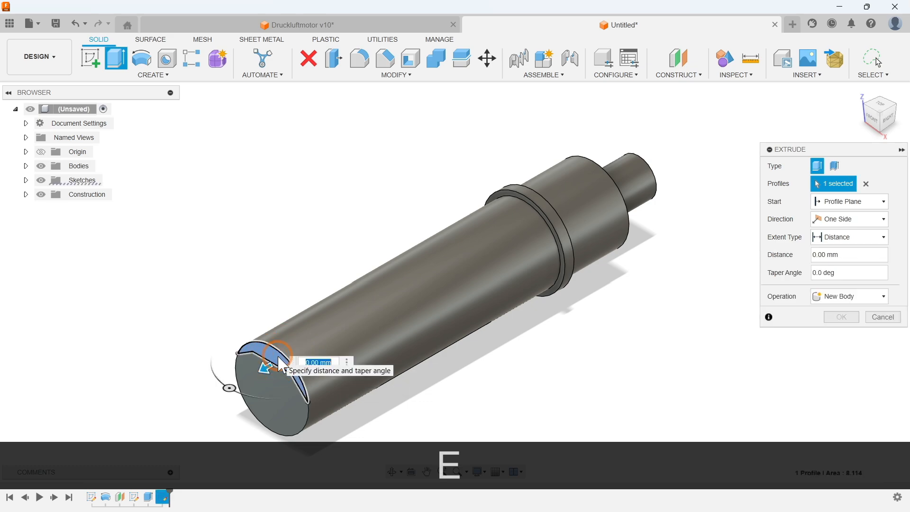
left_click_drag(270, 365, 350, 332)
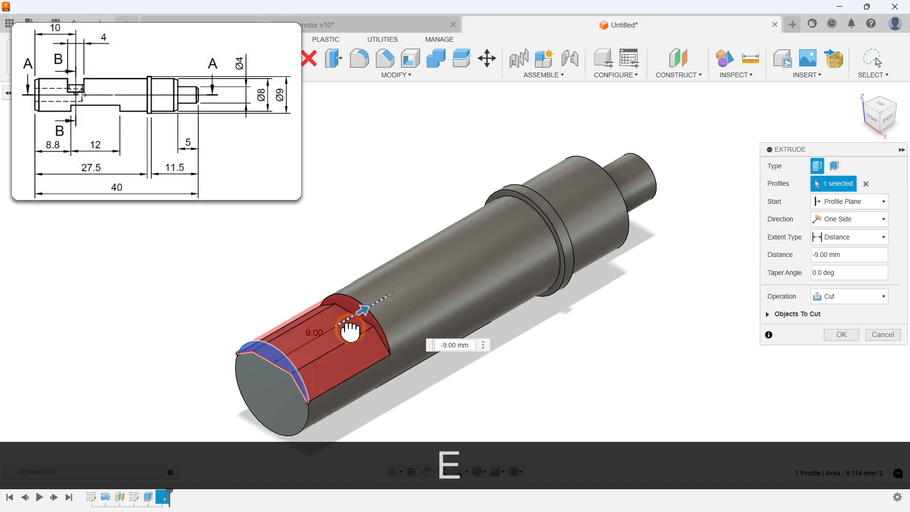
left_click(843, 201)
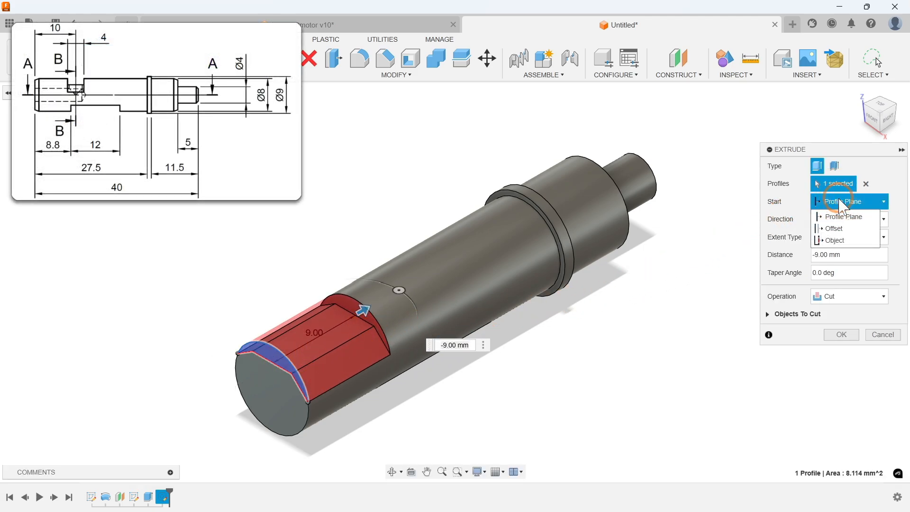
left_click(841, 228)
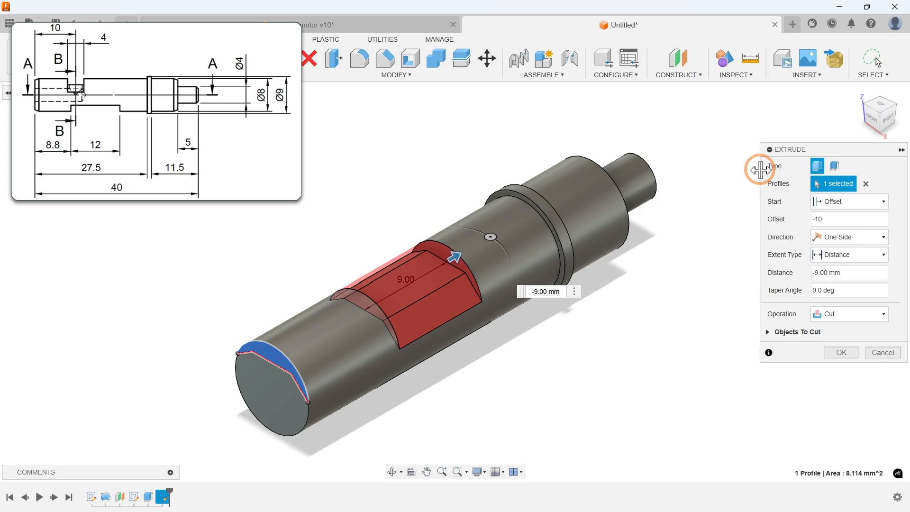
left_click(848, 237)
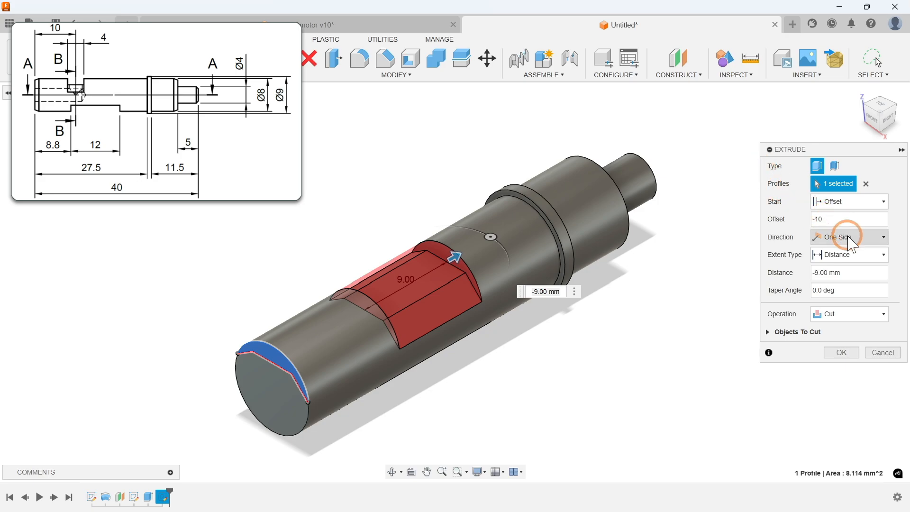
left_click(848, 275)
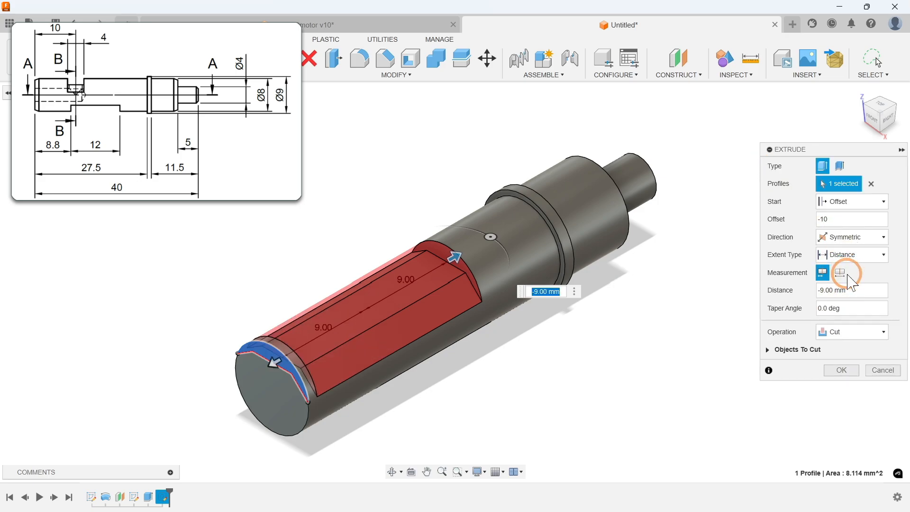
left_click(840, 273)
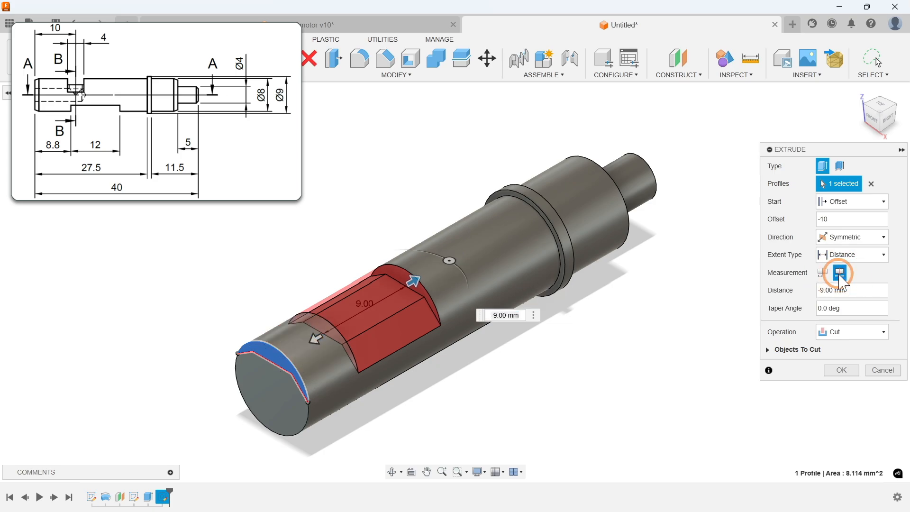
left_click(855, 290)
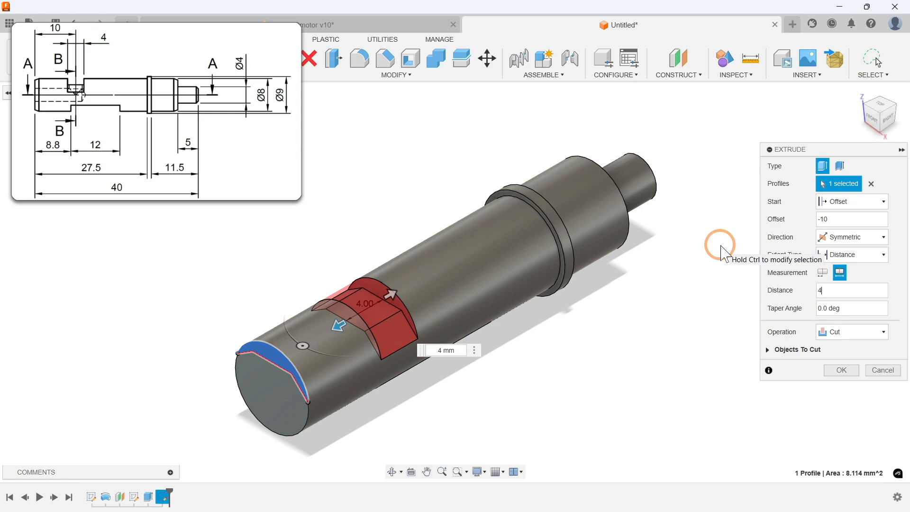
key("Return")
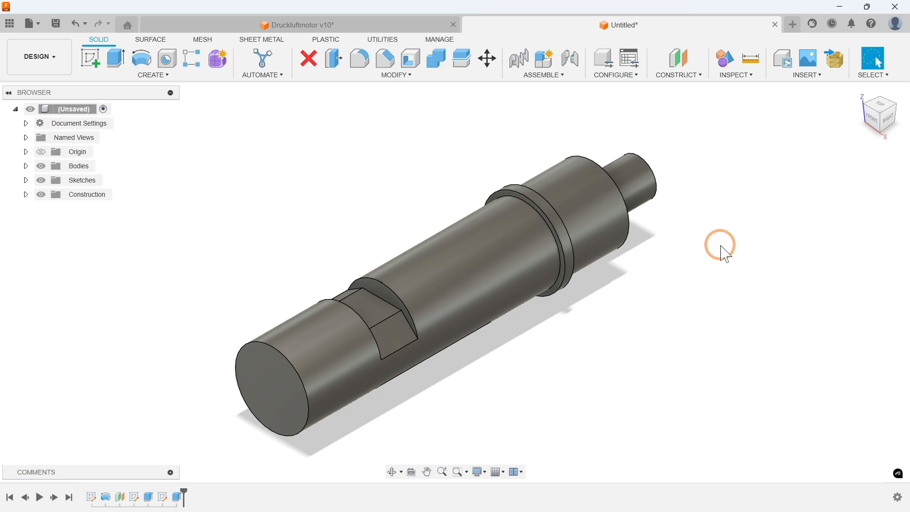
- Add a simple hole centered on the shaft's plain end face, 11.5 mm deep and 3.2 mm in diameter
left_click(167, 58)
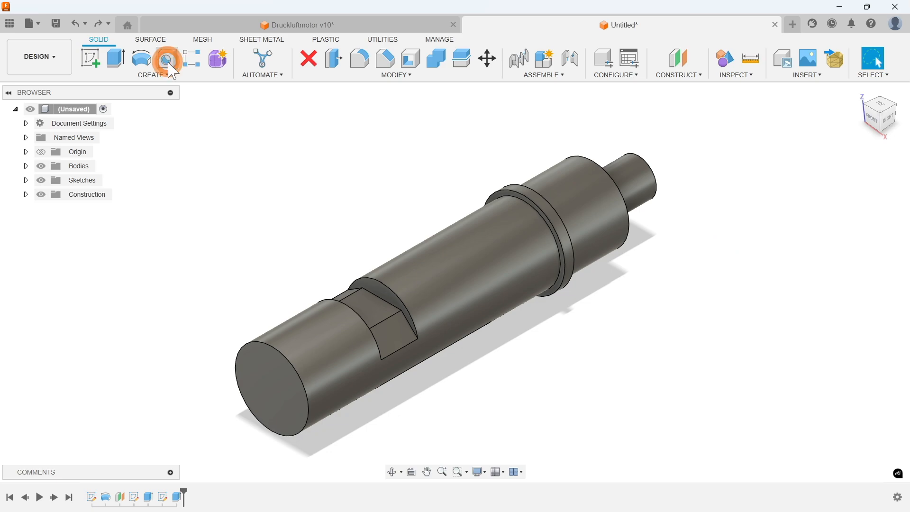
left_click(261, 393)
middle_click_drag(362, 404, 415, 381, "shift")
scroll(441, 350, "up", 3)
left_click_drag(384, 328, 412, 300, "shift")
left_click(832, 342)
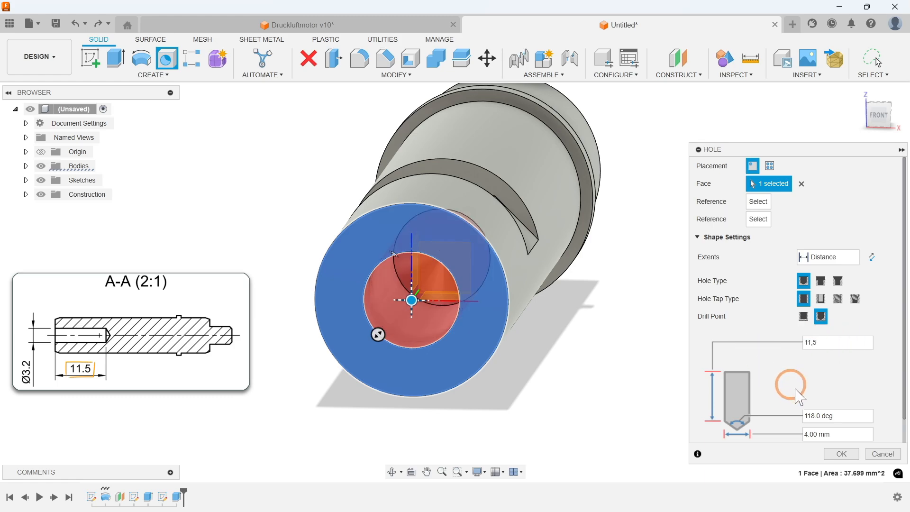
left_click(753, 427)
type("3,2")
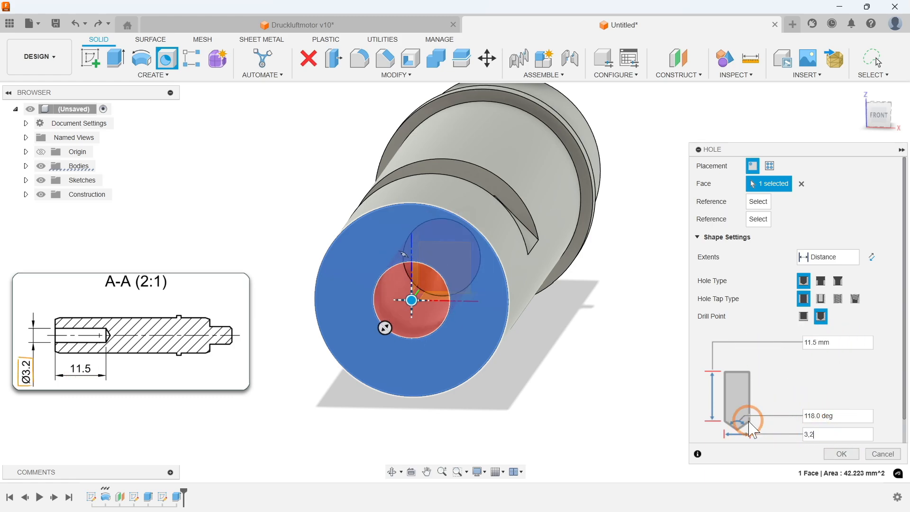
left_click(841, 453)
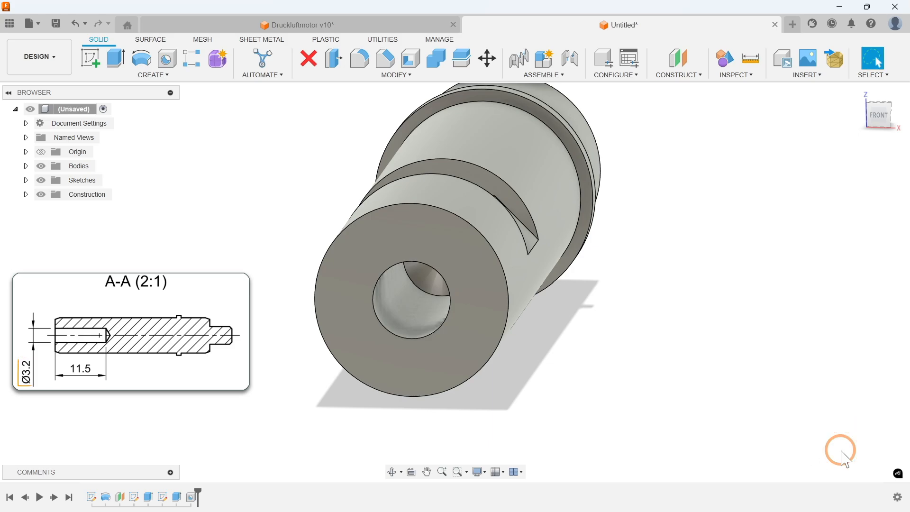
scroll(680, 412, "down", 5)
left_click(863, 94)
- Start a simple 3.2 mm hole on the recess's upper flat face and place its center in the middle of that face
left_click(166, 58)
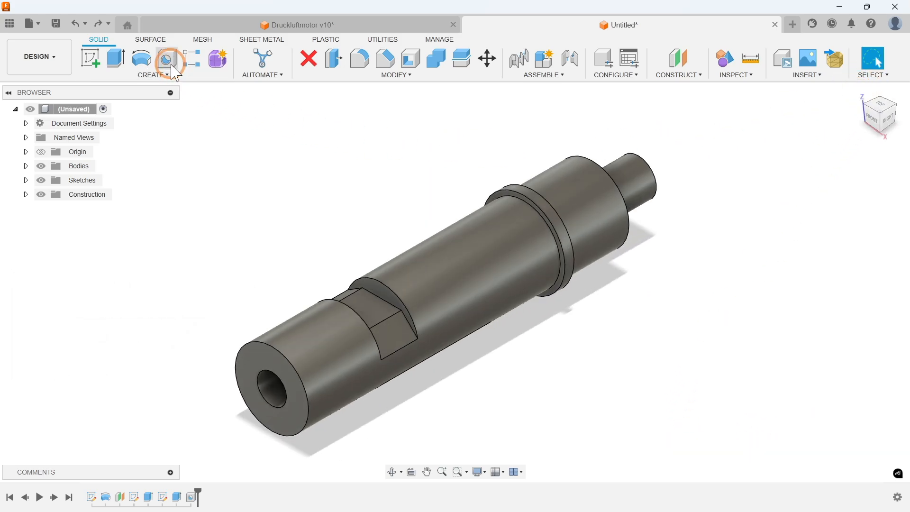
scroll(375, 313, "up", 3)
left_click(368, 324)
scroll(366, 323, "up", 4)
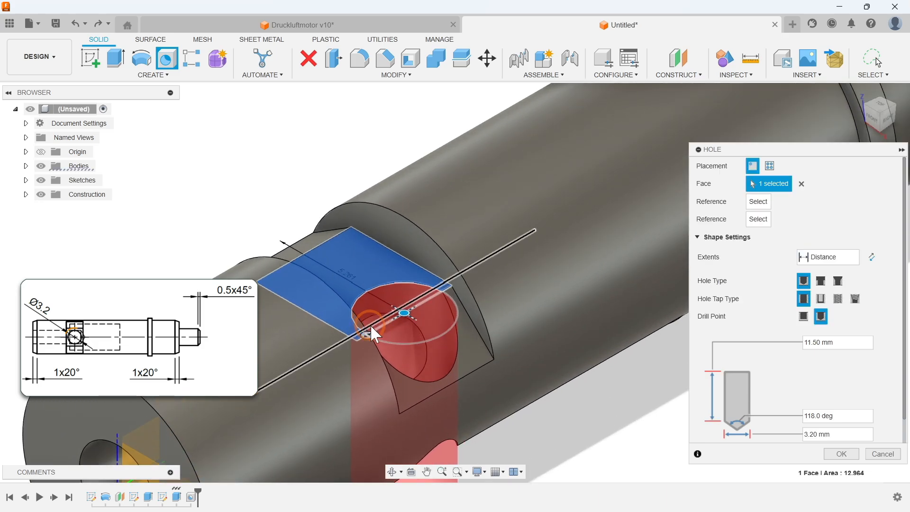
left_click_drag(402, 315, 350, 276)
scroll(385, 295, "up", 2)
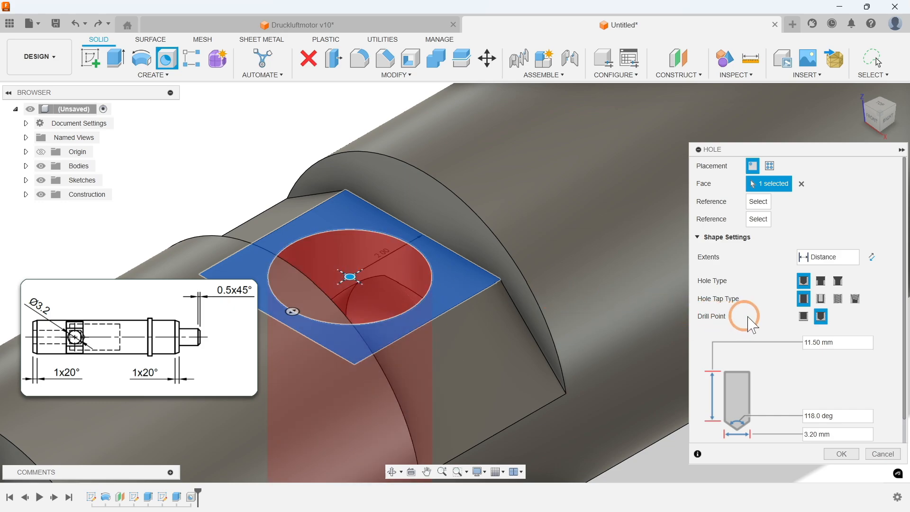
- Set the hole's extent to end at the axial bore's inner wall and create it
left_click(825, 256)
left_click(822, 285)
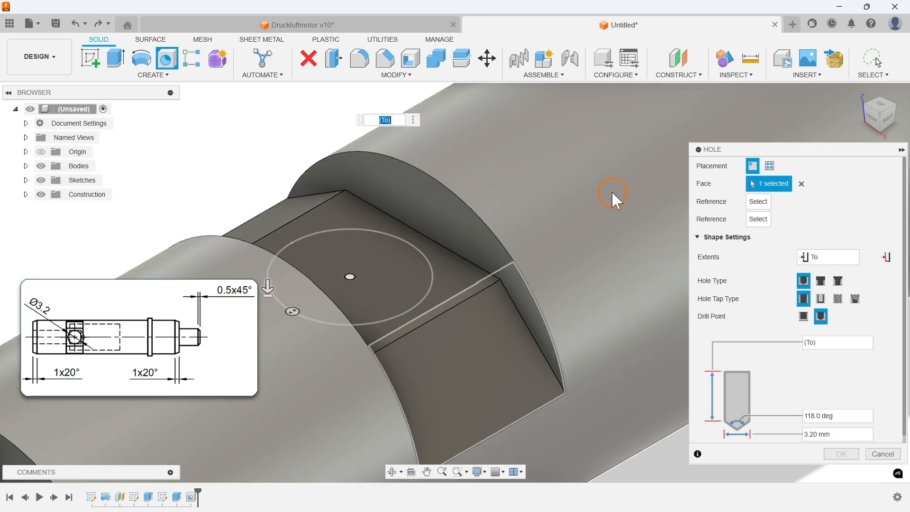
scroll(592, 172, "down", 5)
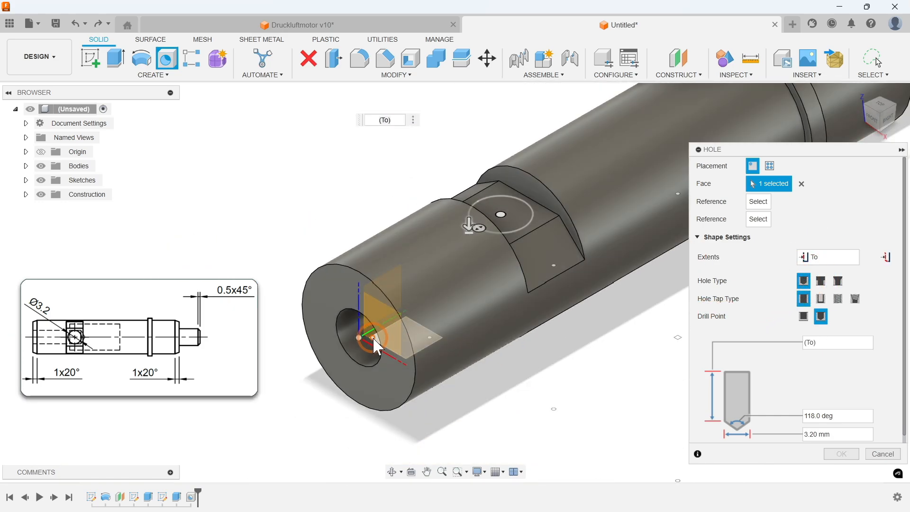
left_click(373, 336)
left_click(843, 455)
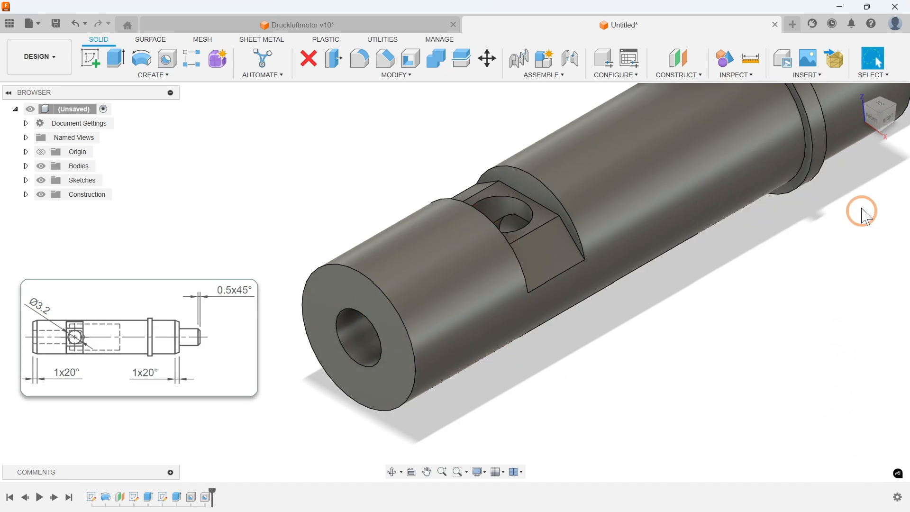
- Chamfer the outer edge of the shaft's bored end by distance and angle, with 1 mm and 20°
left_click(859, 93)
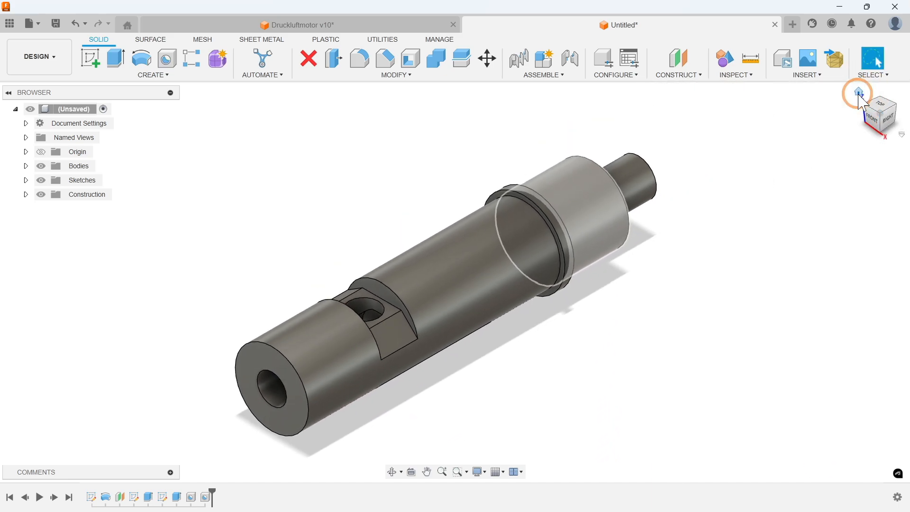
left_click(385, 60)
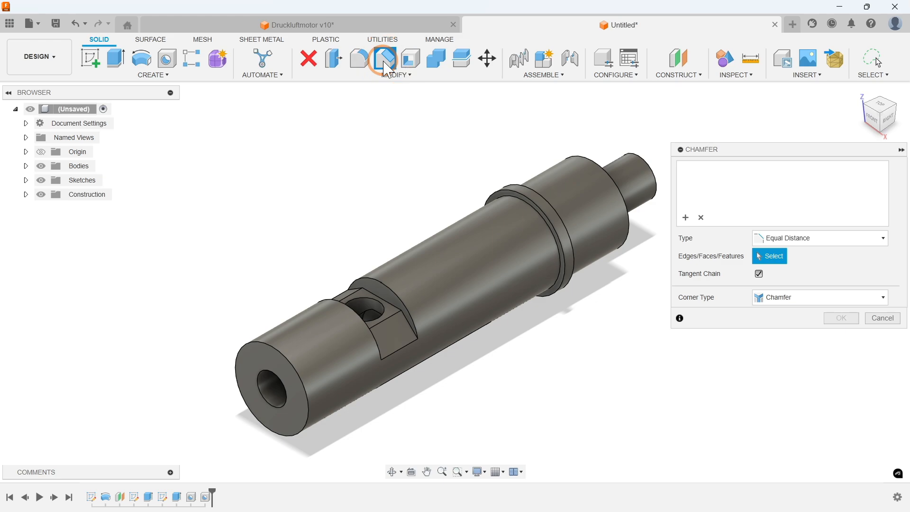
left_click(283, 353)
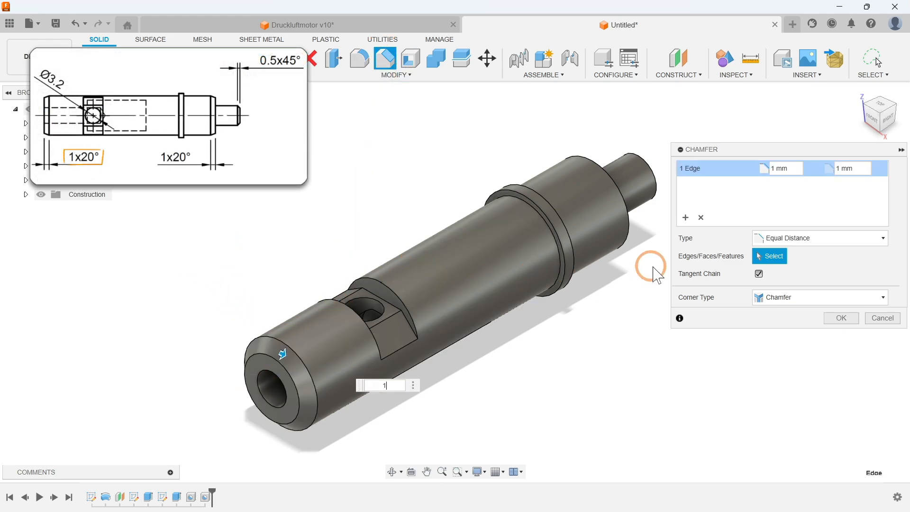
left_click(780, 239)
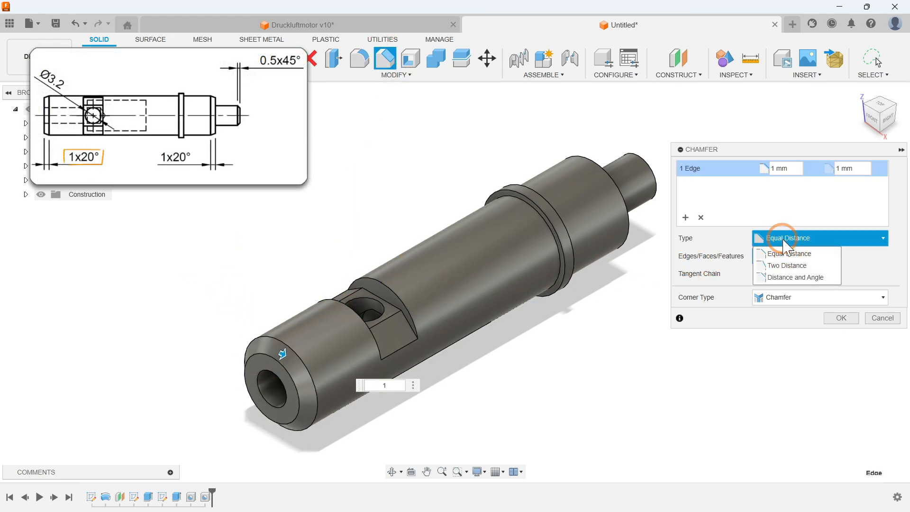
left_click(805, 279)
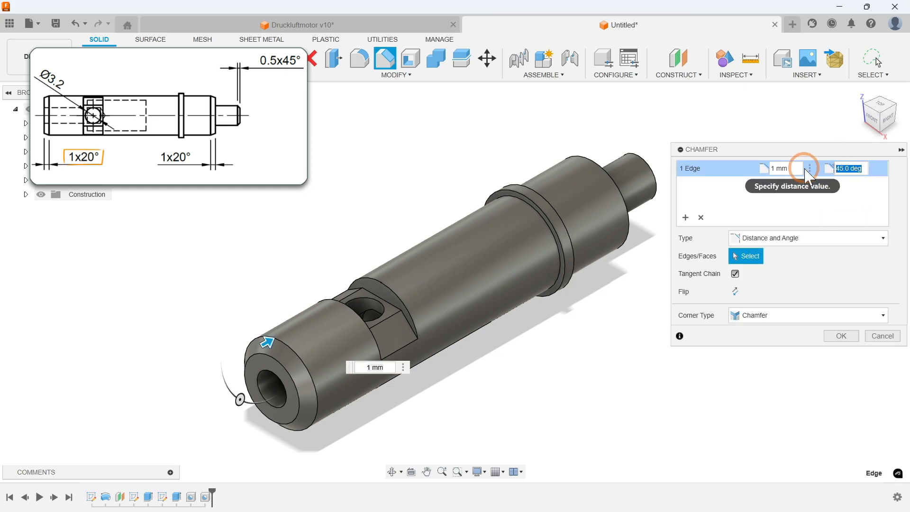
left_click(841, 336)
- Chamfer the large-diameter shoulder edge beside the small journal with a 1 mm distance and 20° angle, flipping the chamfer's direction
left_click(385, 58)
middle_click_drag(507, 95, 482, 98, "shift")
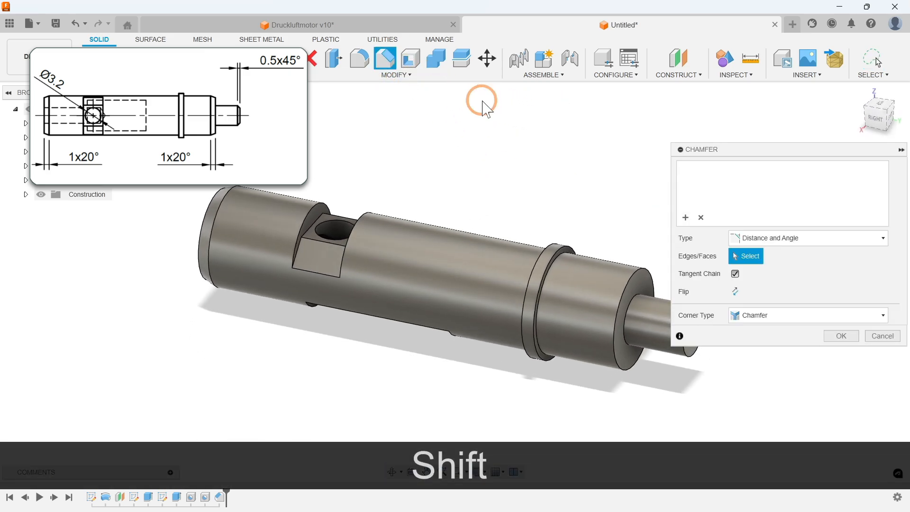
left_click(634, 270)
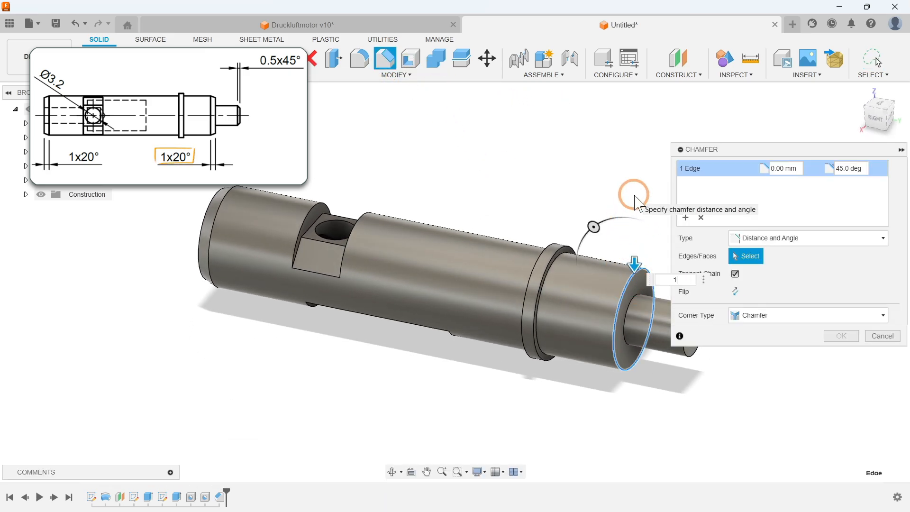
left_click(860, 169)
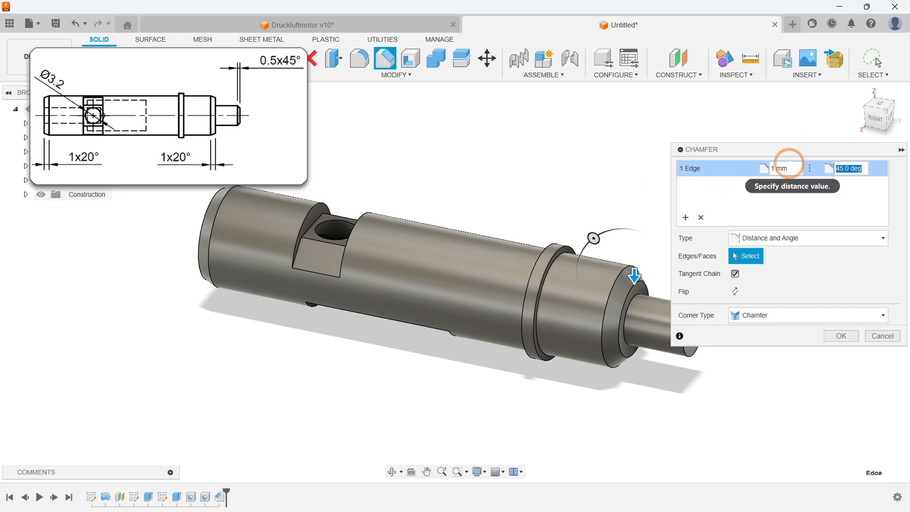
left_click(829, 306)
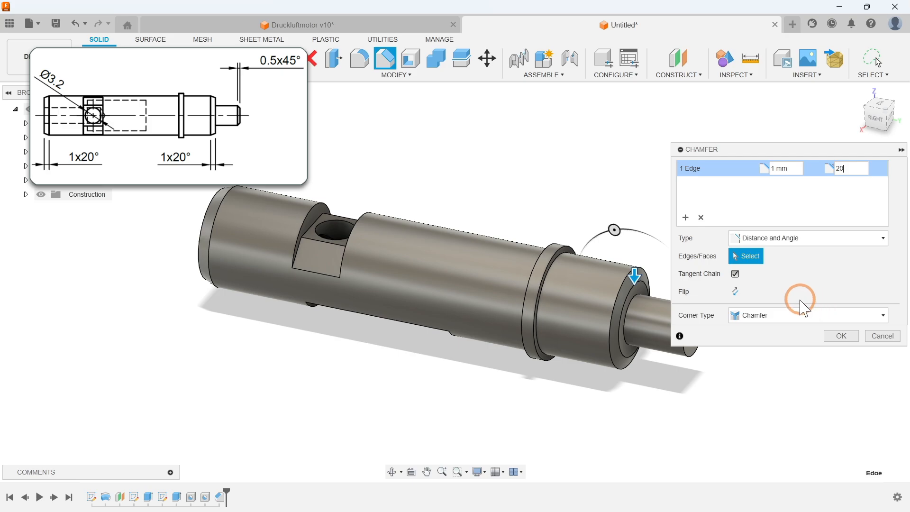
left_click(735, 291)
left_click(838, 334)
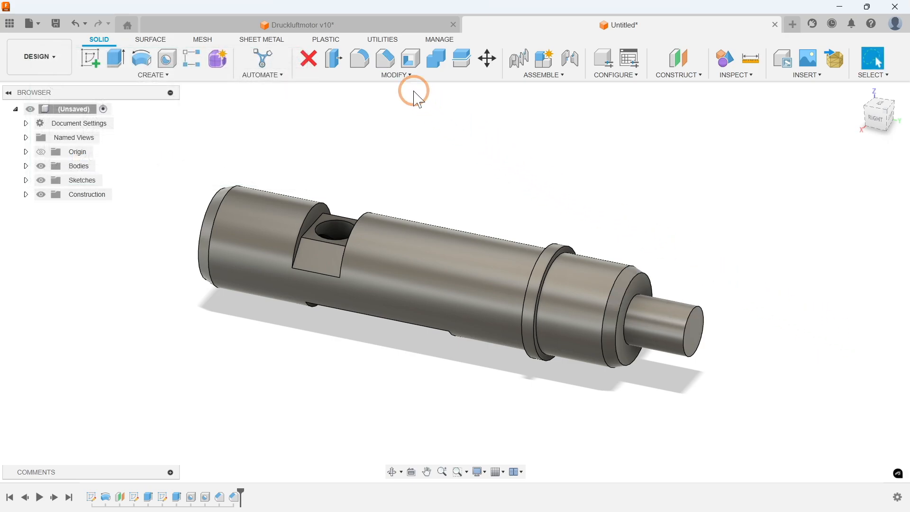
- Chamfer the small journal's outer end edge with a 0.5 mm distance and 45° angle
left_click(385, 59)
scroll(710, 348, "up", 3)
scroll(687, 327, "up", 3)
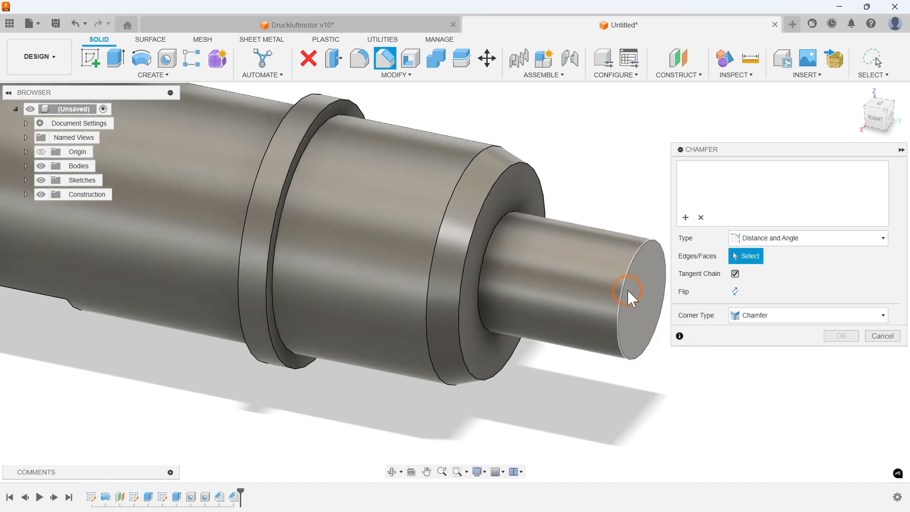
left_click(624, 289)
type("0,5")
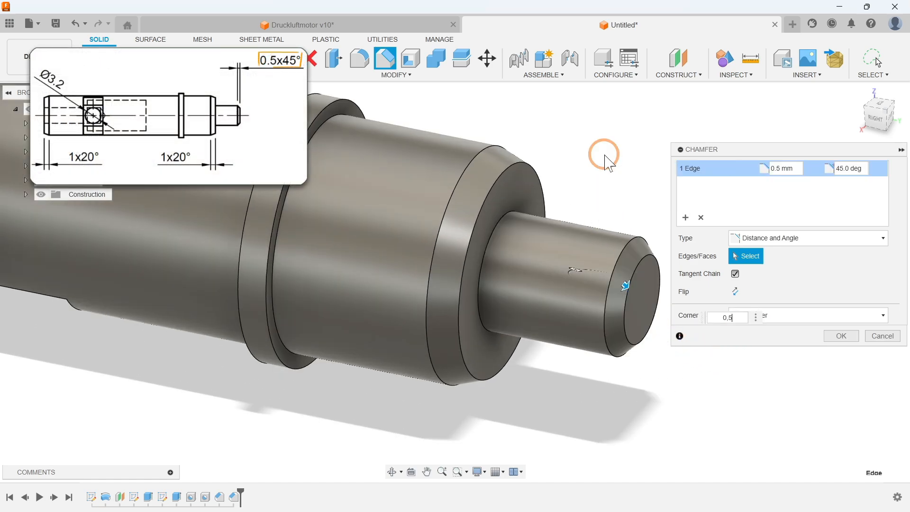
left_click(841, 335)
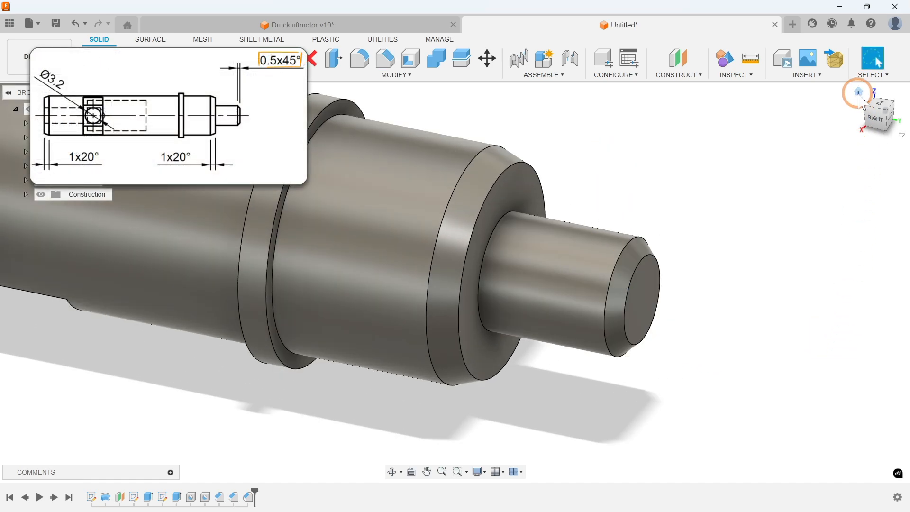
- Assign the physical material Bronze from the Fusion Material Library's metals to the shaft body
left_click(859, 92)
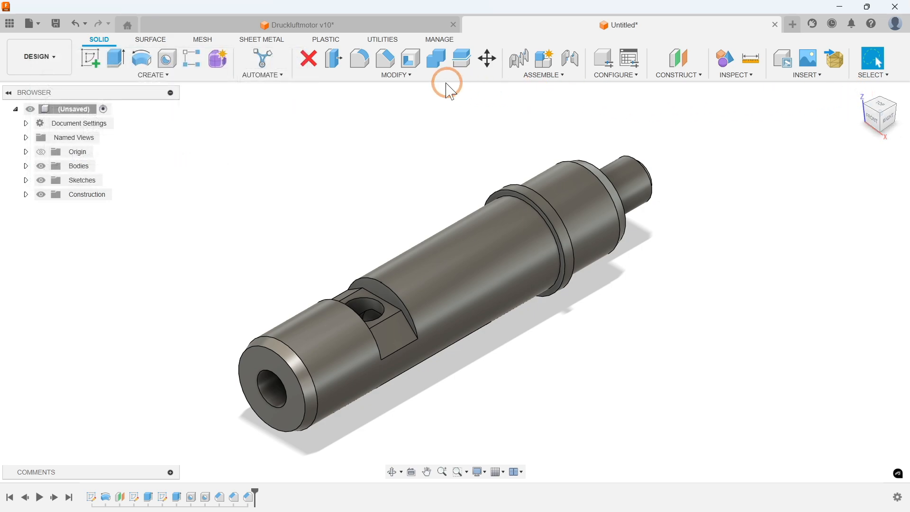
left_click(408, 76)
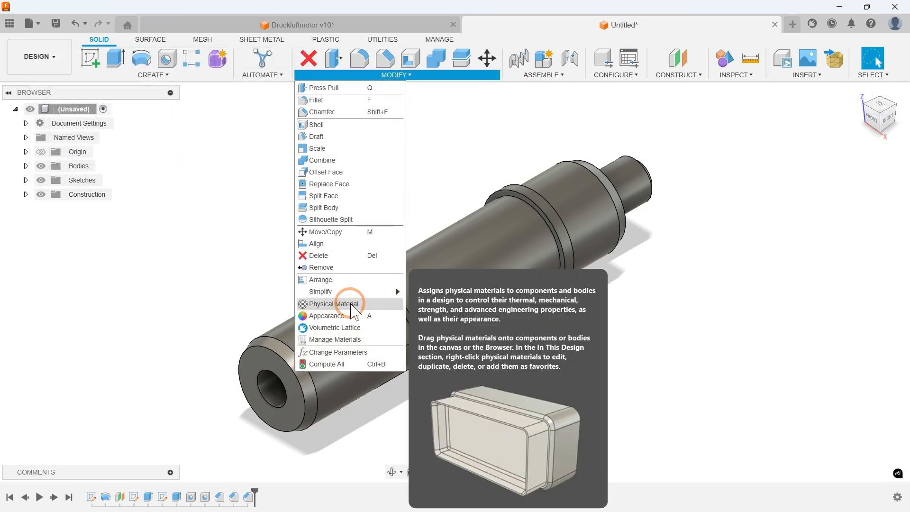
left_click(351, 303)
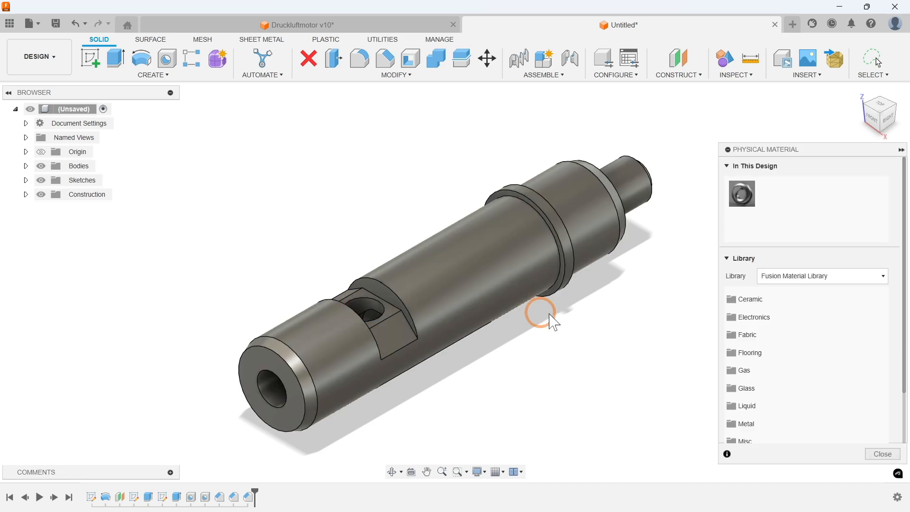
left_click(746, 422)
scroll(782, 392, "down", 5)
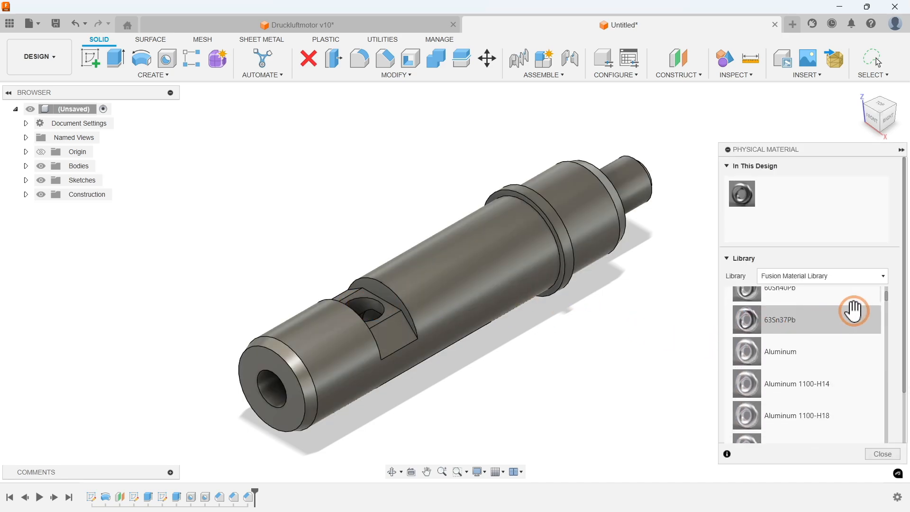
left_click_drag(886, 303, 479, 288)
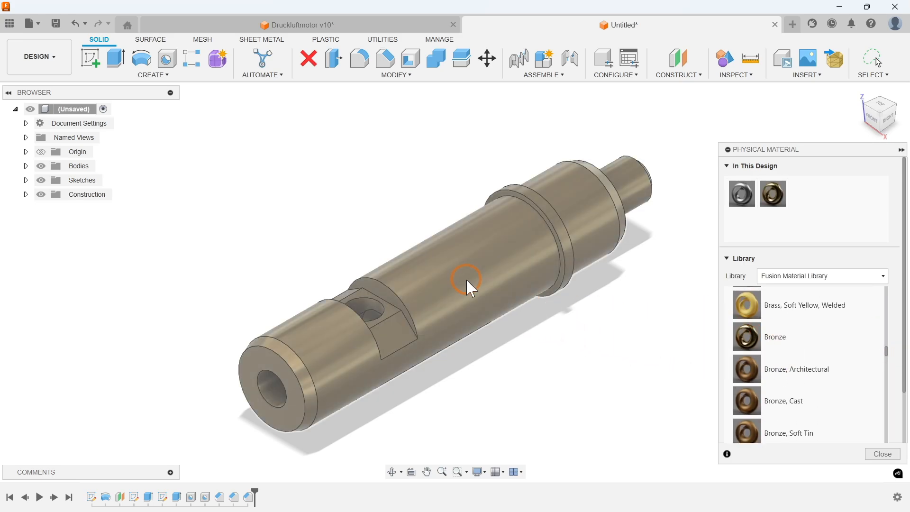
left_click(882, 453)
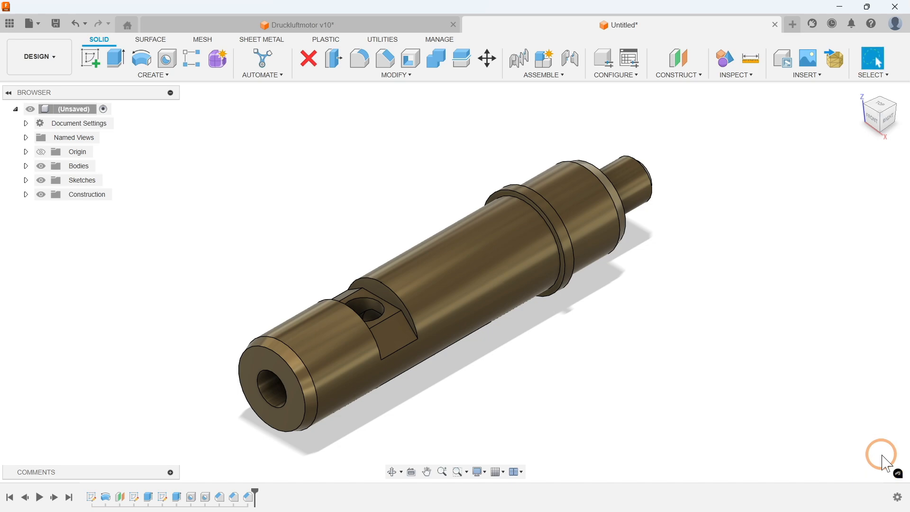
- Save the design as Kurbelwelle in the Druckluftmotor folder and play back its modeling history
left_click(56, 23)
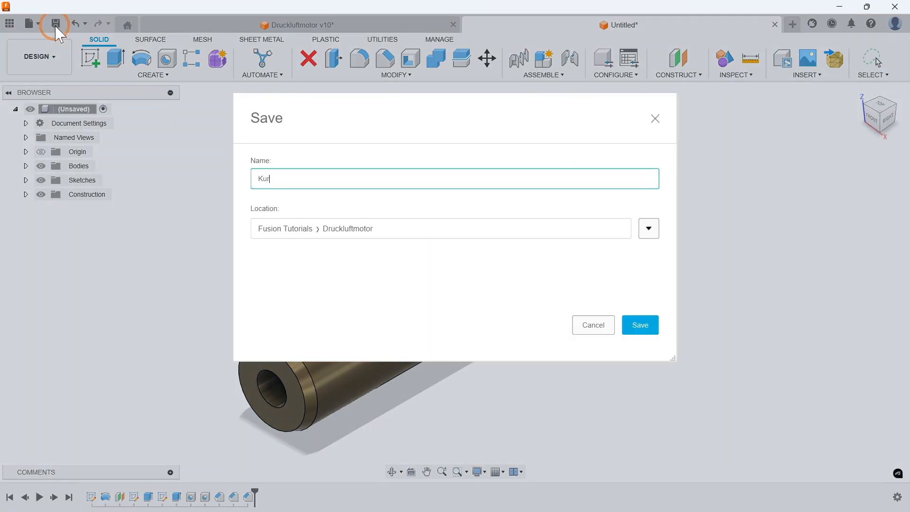
left_click(640, 325)
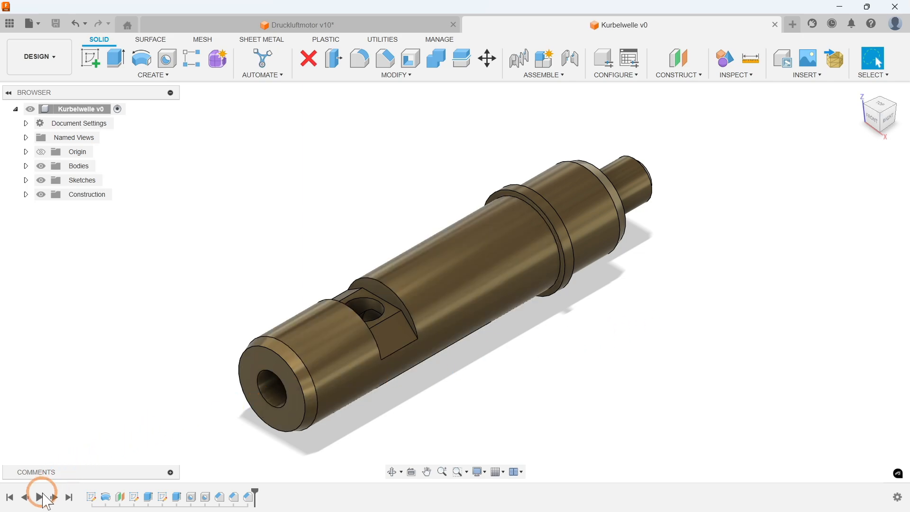
left_click(39, 497)
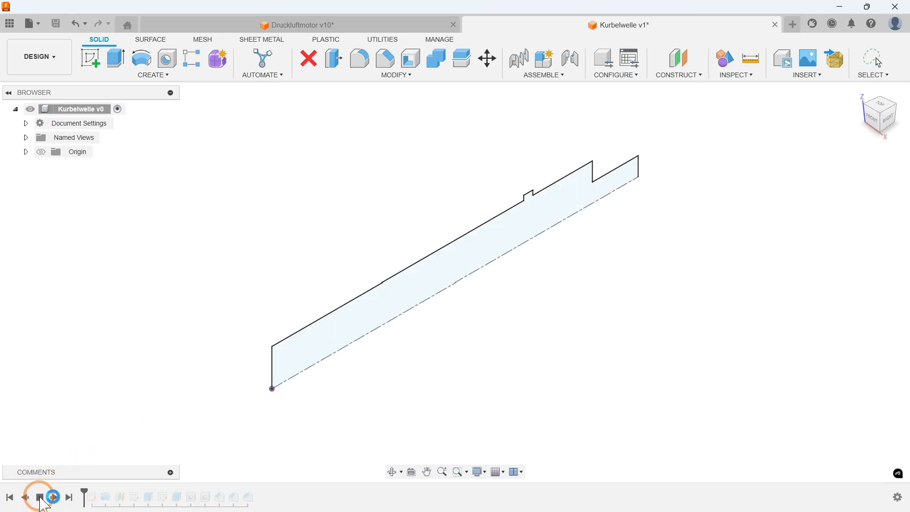